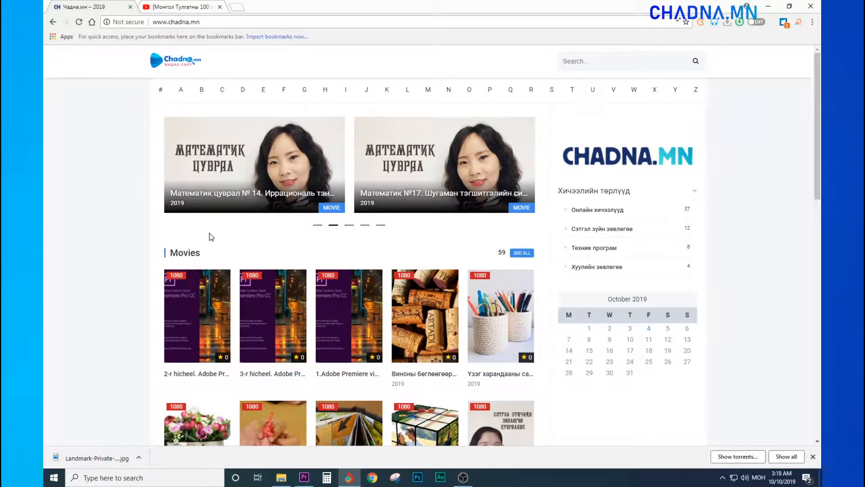
View the YouTube video in the other browser tab, pause it and switch to Premiere Pro
click(140, 5)
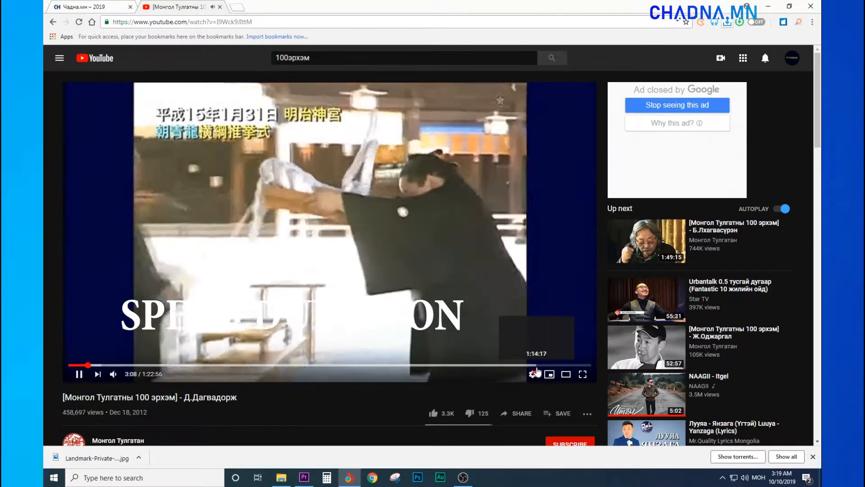
click(337, 272)
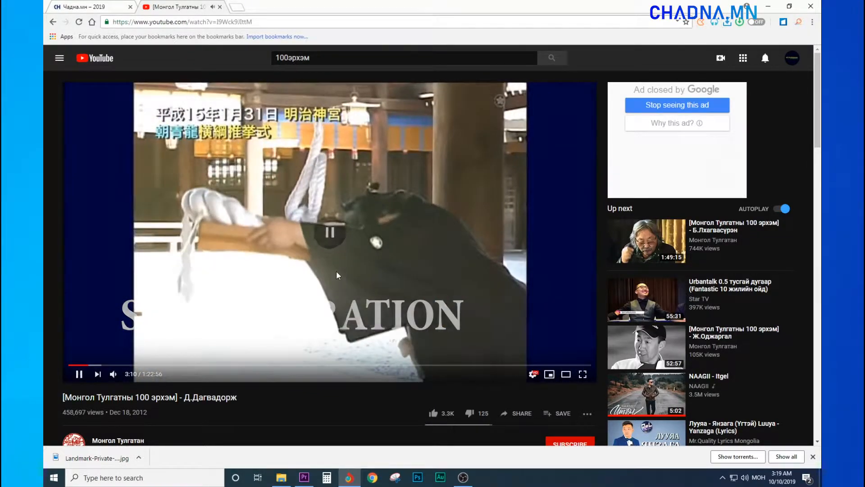
click(768, 7)
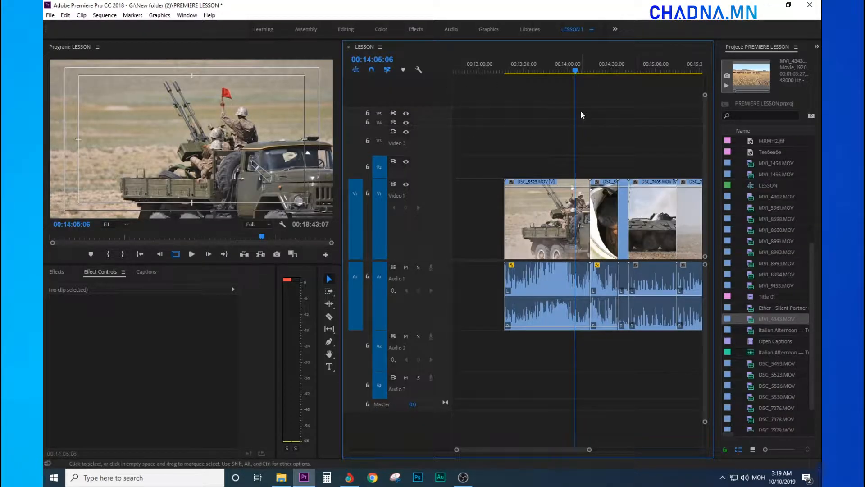
Look over the clips on the LESSON timeline, from the military footage to the running-horses clip
key(minus)
key(minus)
key(minus)
drag(551, 72, 596, 79)
key(minus)
key(equal)
key(equal)
key(equal)
key(equal)
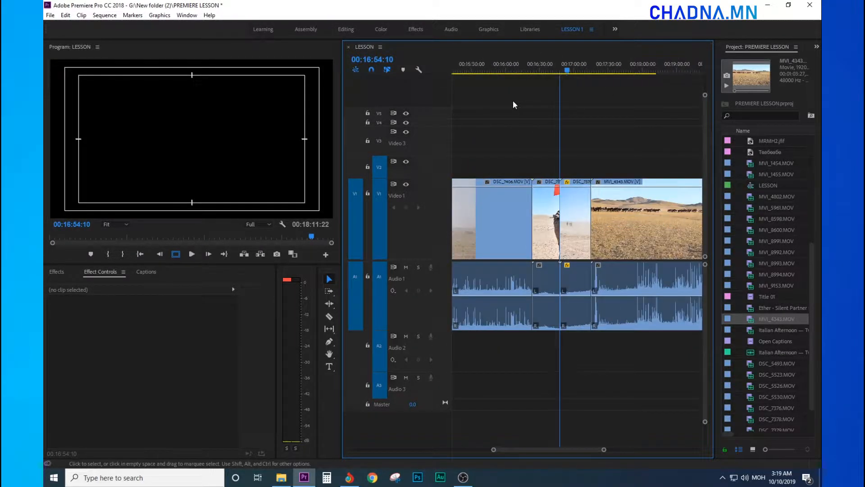
key(minus)
key(minus)
key(minus)
key(minus)
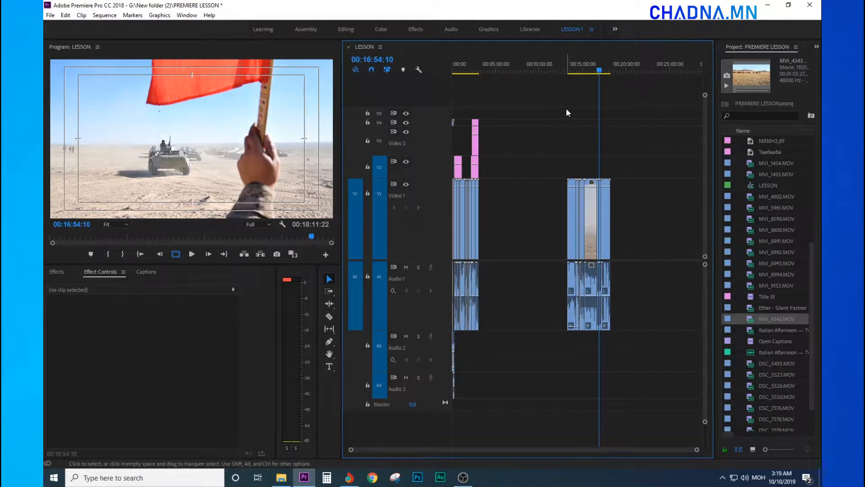
key(equal)
key(equal)
key(equal)
key(equal)
Play the MVI_4343.MOV running-horses clip and scrub further along it
key(space)
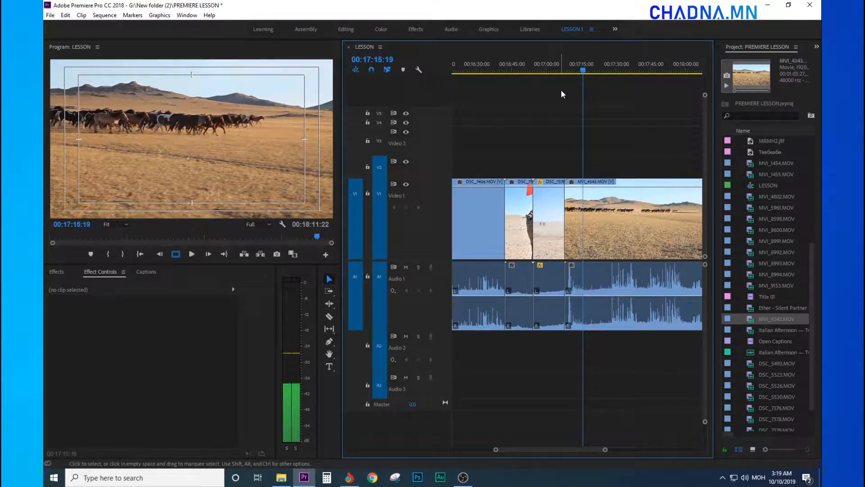
key(minus)
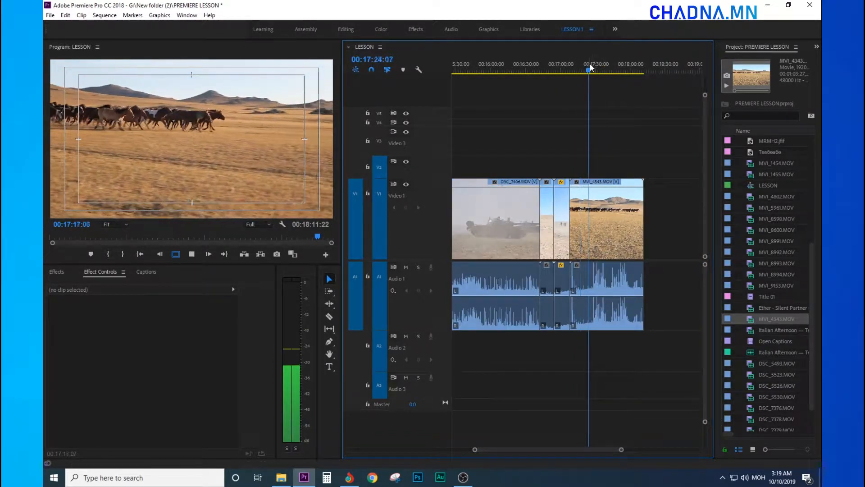
drag(590, 68, 596, 71)
Play the MVI_4343.MOV clip on Video 1 and split it at 00:24:17:04
key(space)
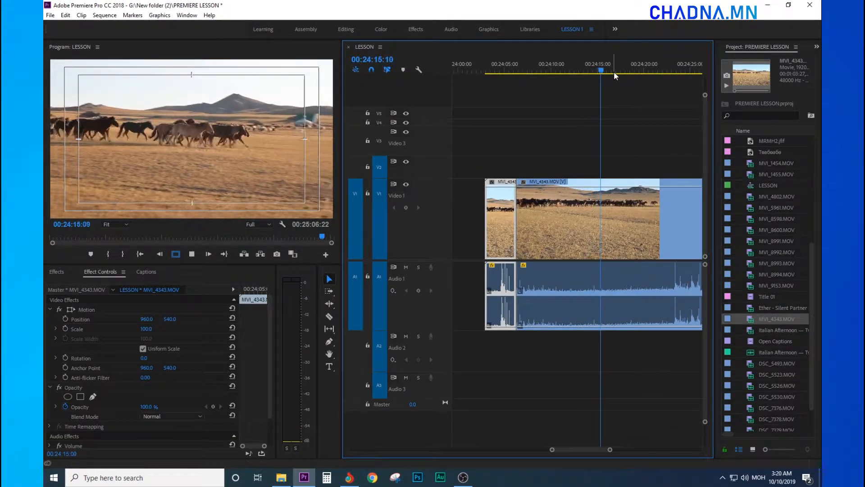
key(space)
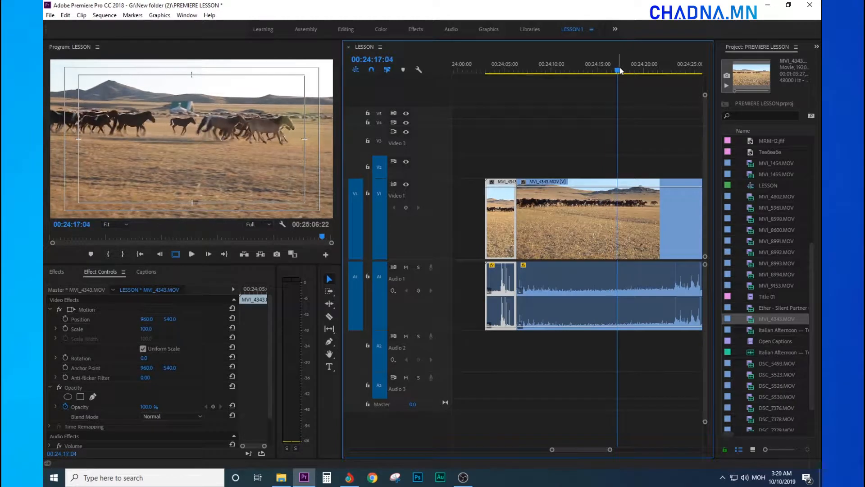
key(ctrl+k)
Move the MVI_4343.MOV piece that ends at the new cut into empty timeline space at about 00:25:55
click(568, 289)
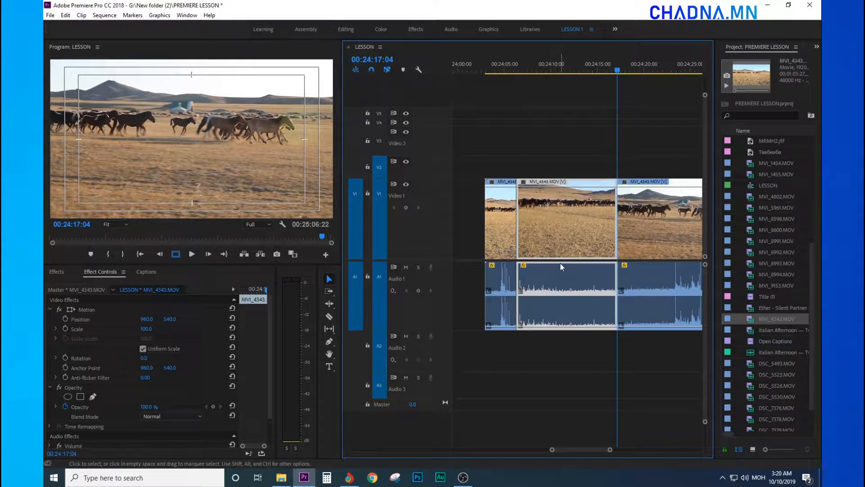
key(minus)
key(minus)
key(minus)
key(minus)
key(Delete)
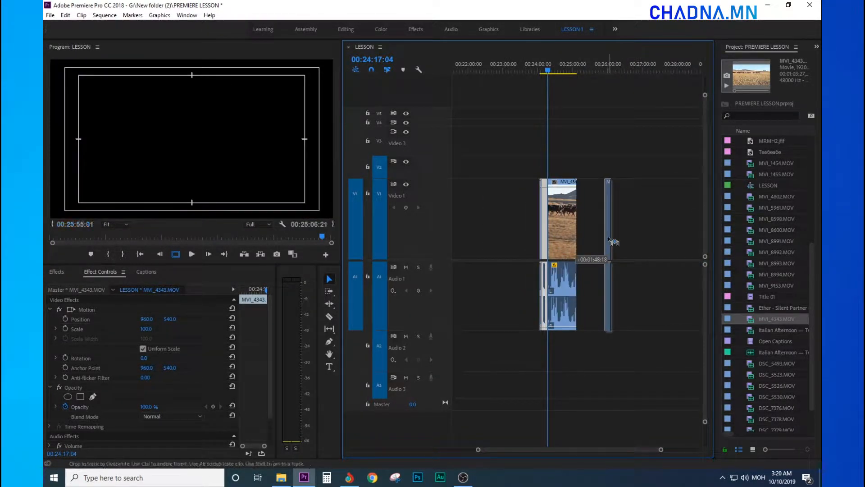
click(608, 71)
click(607, 72)
key(equal)
key(equal)
key(equal)
key(equal)
key(equal)
key(equal)
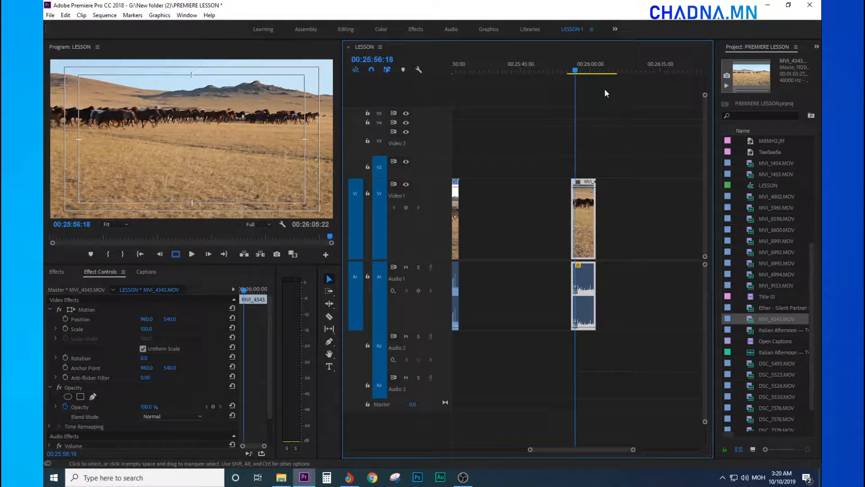
key(minus)
key(minus)
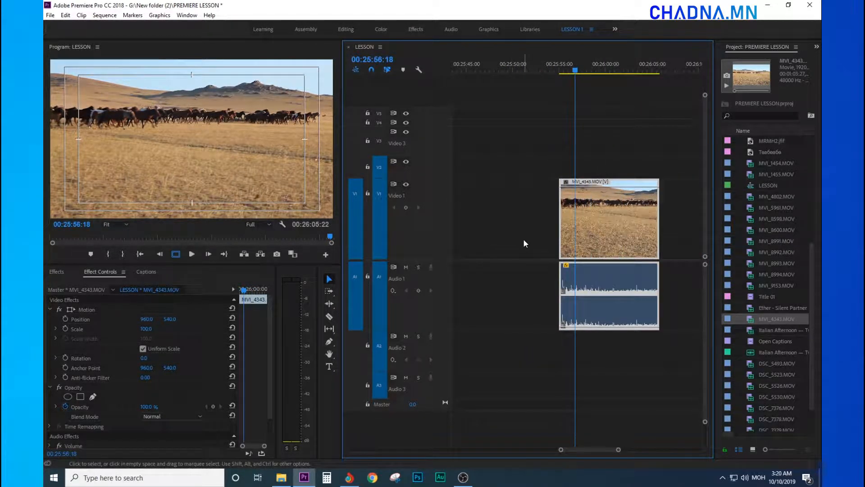
Turn on Reverse Speed for the separated MVI_4343.MOV piece in Clip Speed / Duration and play it back
right_click(592, 228)
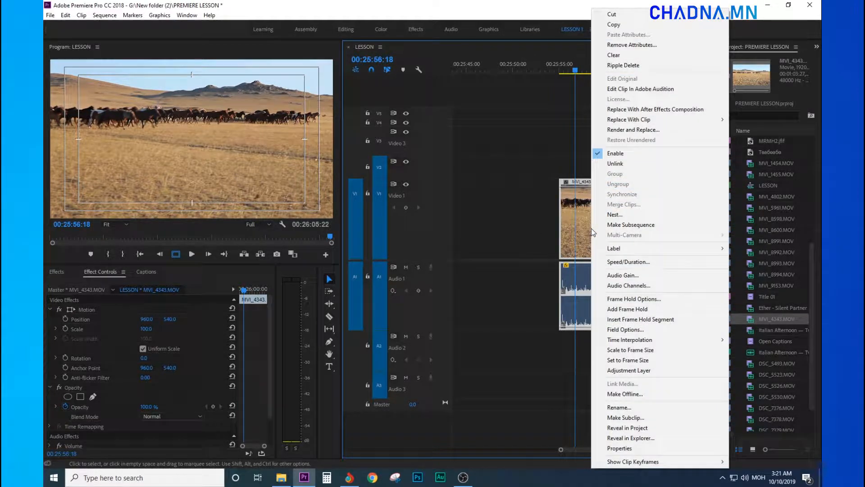
click(642, 263)
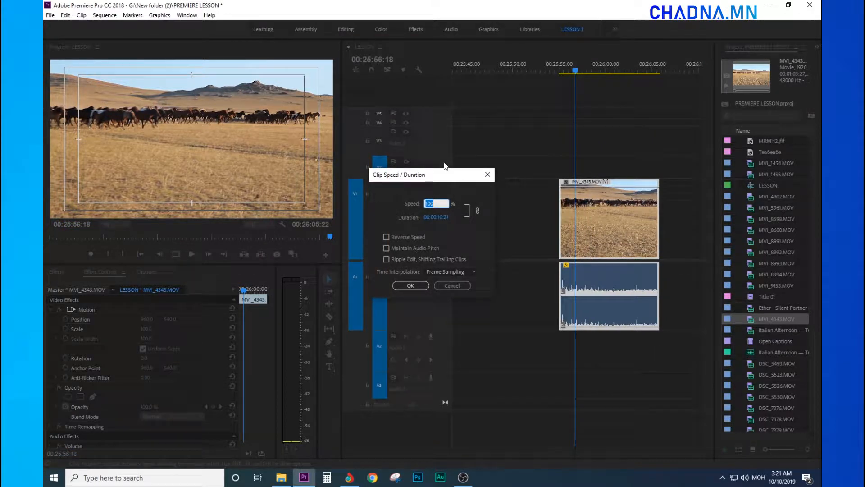
drag(427, 175, 471, 150)
click(485, 151)
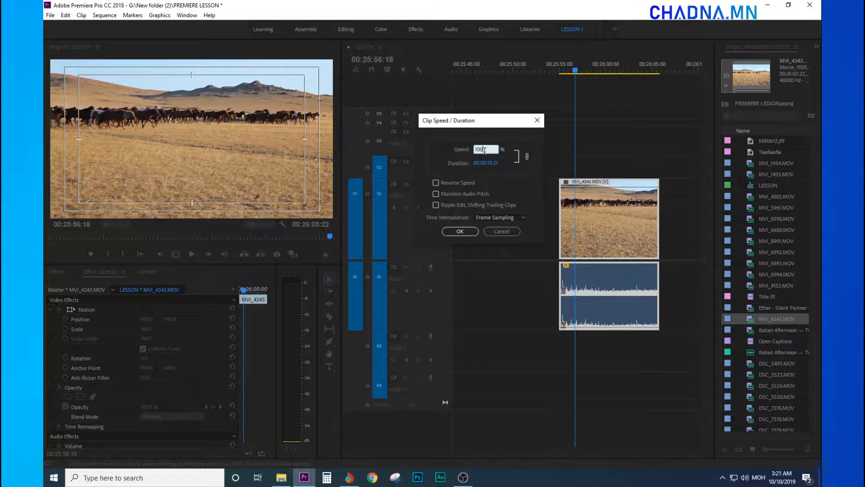
drag(484, 149, 454, 150)
click(434, 182)
click(459, 231)
key(space)
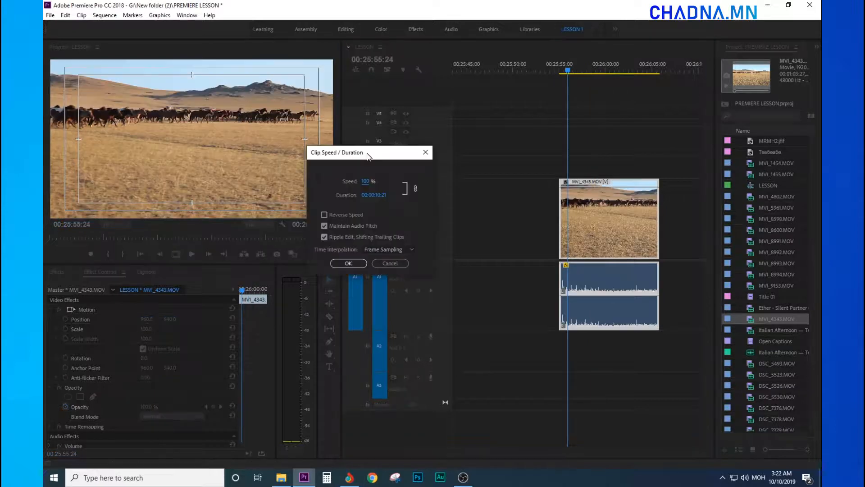
Set the speed of the separated MVI_4343.MOV piece to 500% in Clip Speed / Duration
mouse_move(374, 167)
mouse_down()
mouse_move(452, 199)
mouse_move(363, 180)
mouse_move(383, 181)
mouse_up()
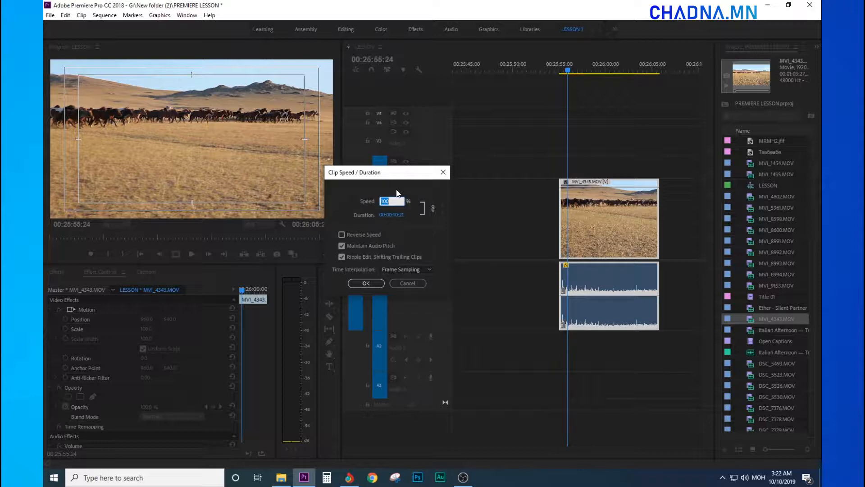
click(385, 203)
drag(399, 200, 339, 211)
drag(395, 201, 380, 206)
drag(397, 201, 363, 202)
drag(391, 200, 372, 201)
text(5)
click(367, 284)
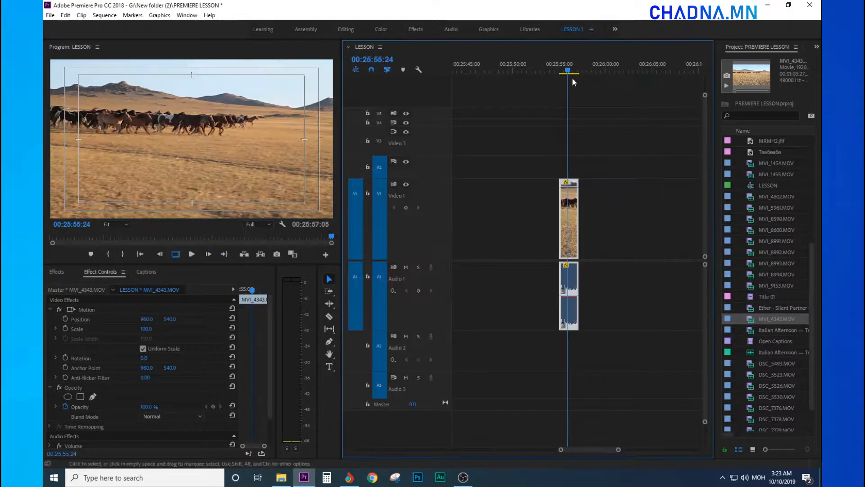
Play back the sped-up horse clip to check its motion
key(equal)
key(equal)
key(equal)
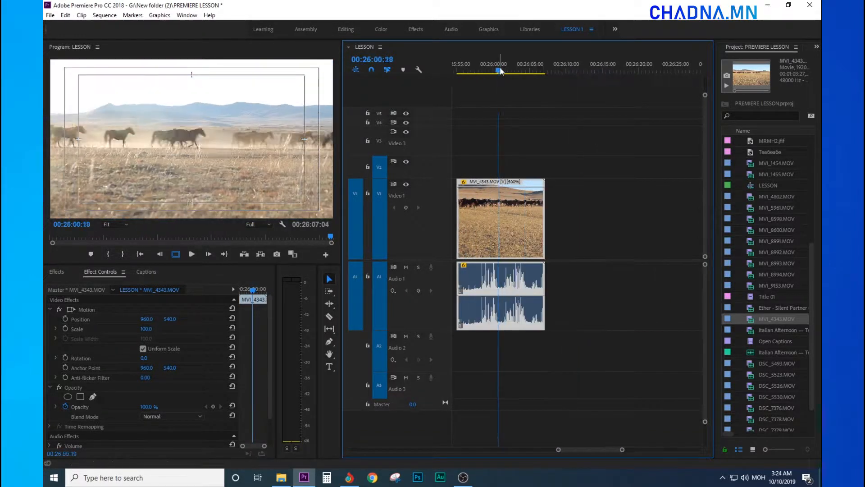
key(space)
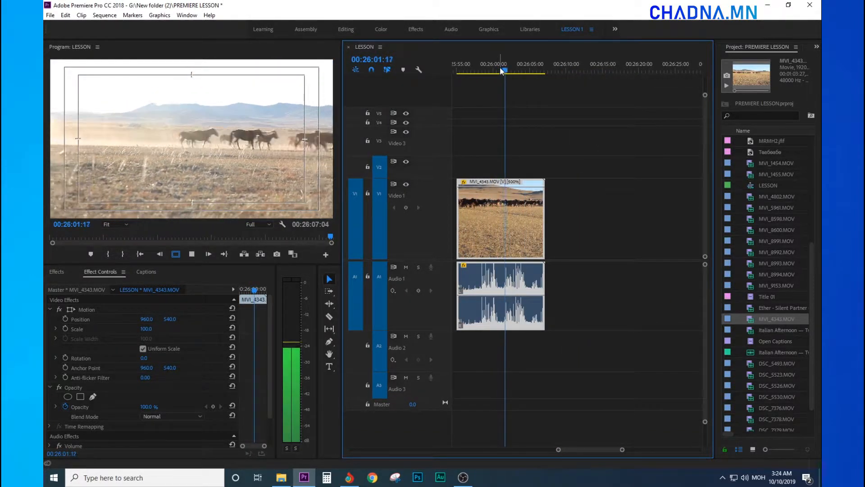
key(space)
Set the speed of the separated MVI_4343.MOV clip to 50% in Clip Speed / Duration
scroll(597, 169, up, 4)
key(equal)
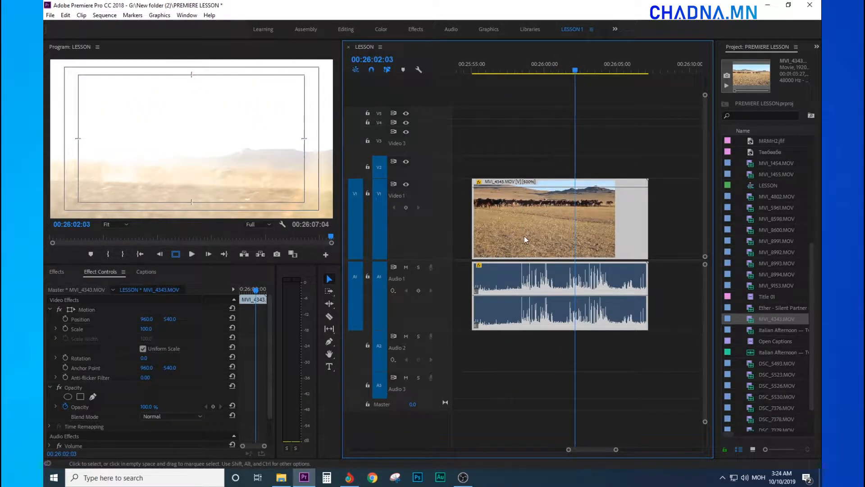
right_click(502, 202)
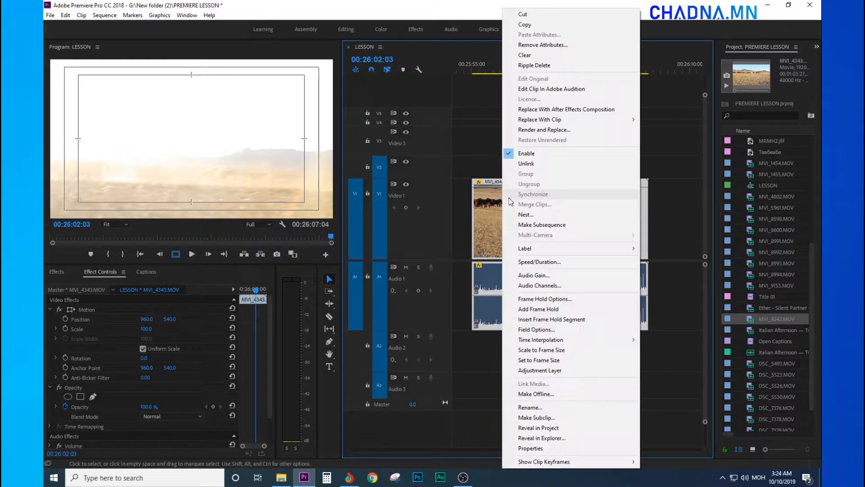
click(540, 262)
text(50)
key(Return)
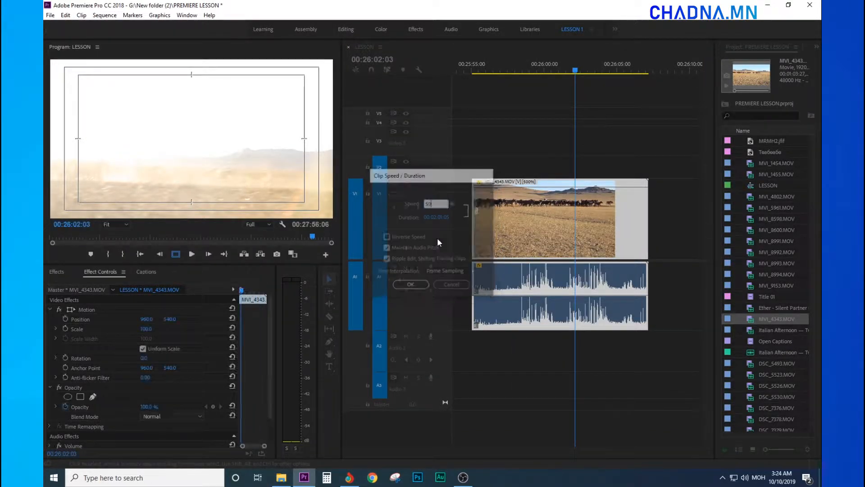
Play back the slowed-down horse clip and check its length on the timeline
key(minus)
key(minus)
key(minus)
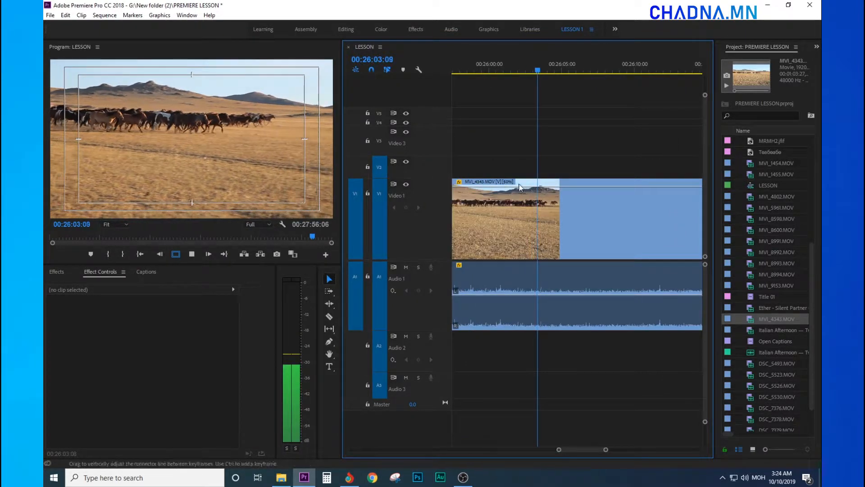
key(minus)
key(minus)
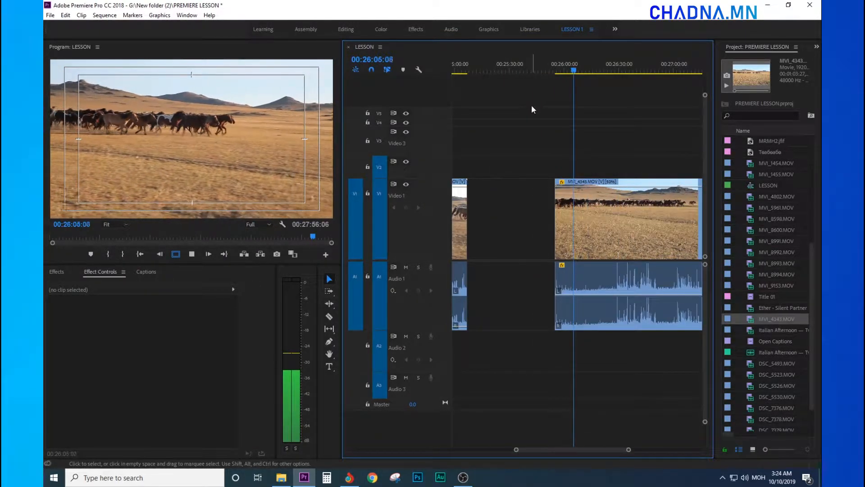
key(minus)
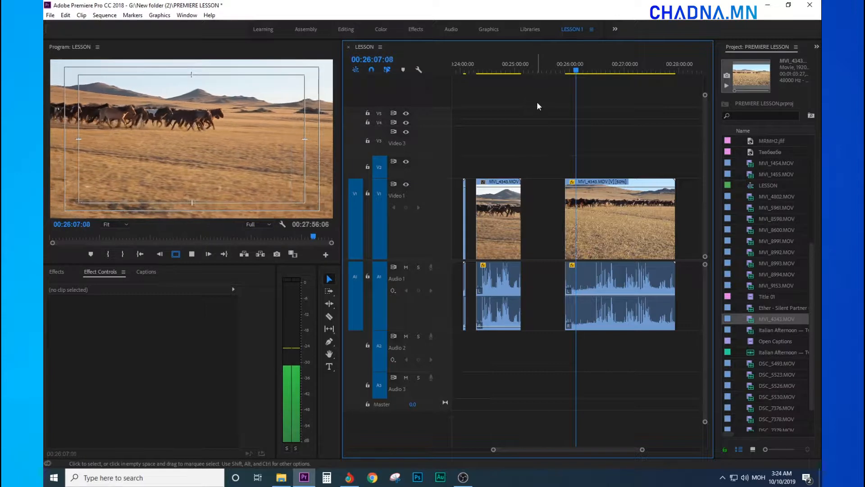
drag(545, 91, 615, 112)
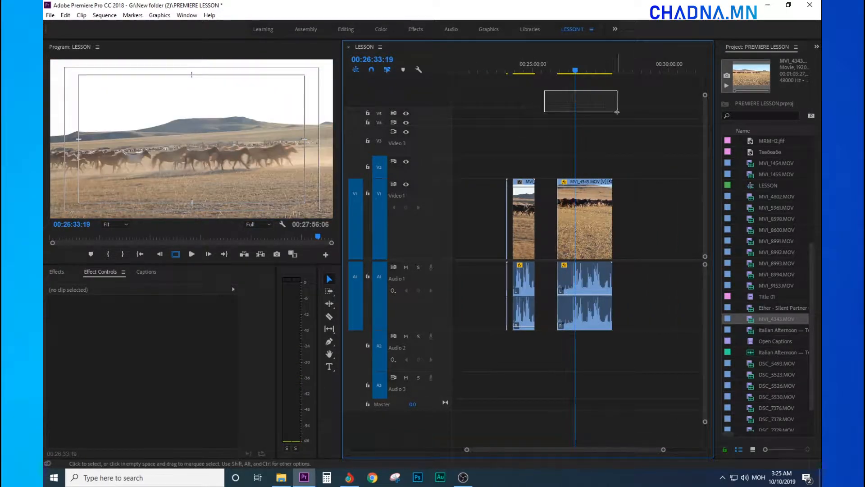
Move the DSC_7405.MOV clip on Video 1 into empty timeline space at about 00:18:42
key(minus)
key(equal)
key(equal)
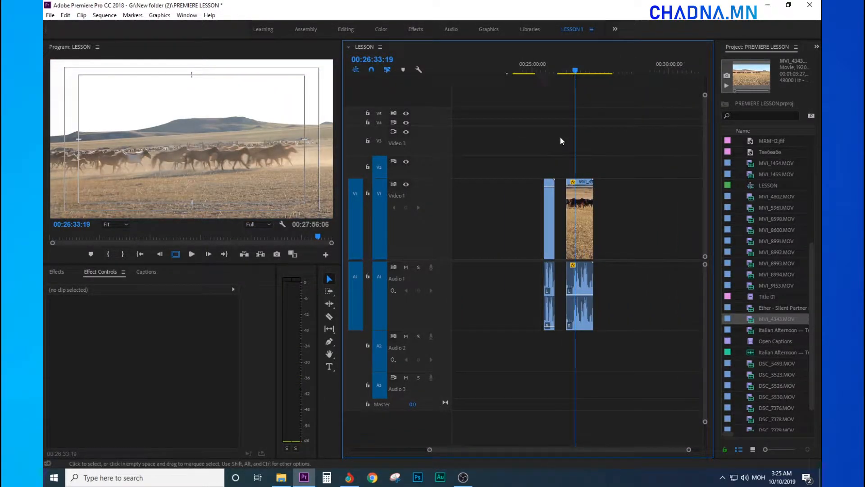
key(minus)
key(minus)
key(minus)
drag(523, 71, 570, 120)
key(equal)
key(equal)
key(equal)
key(equal)
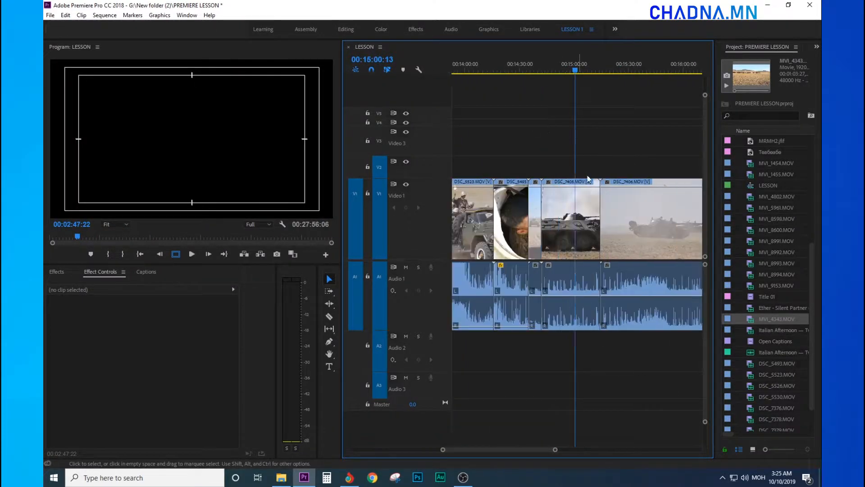
click(554, 68)
drag(566, 221, 650, 230)
key(minus)
key(minus)
key(minus)
Play back the separated DSC_7405.MOV tank clip from near its beginning
click(647, 65)
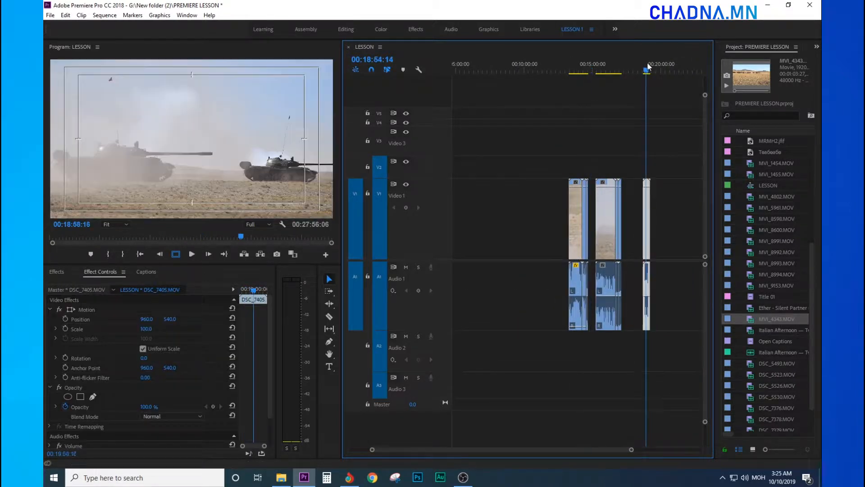
key(equal)
key(space)
key(equal)
key(equal)
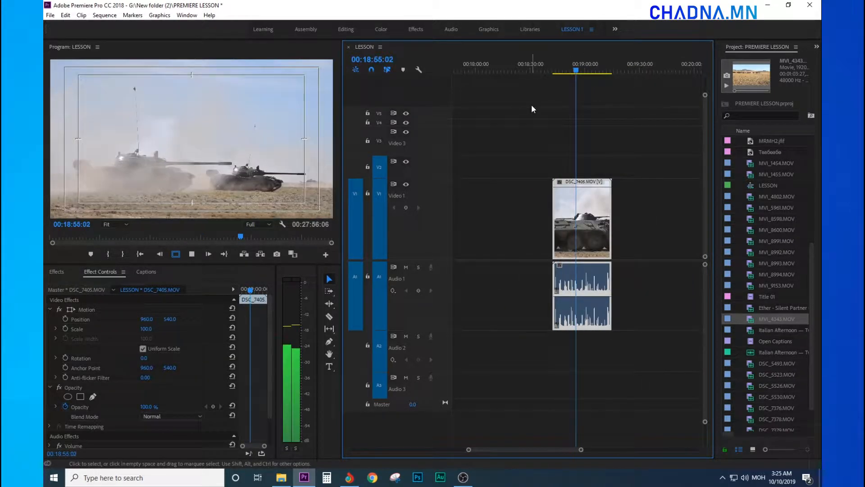
key(equal)
drag(531, 68, 533, 83)
key(space)
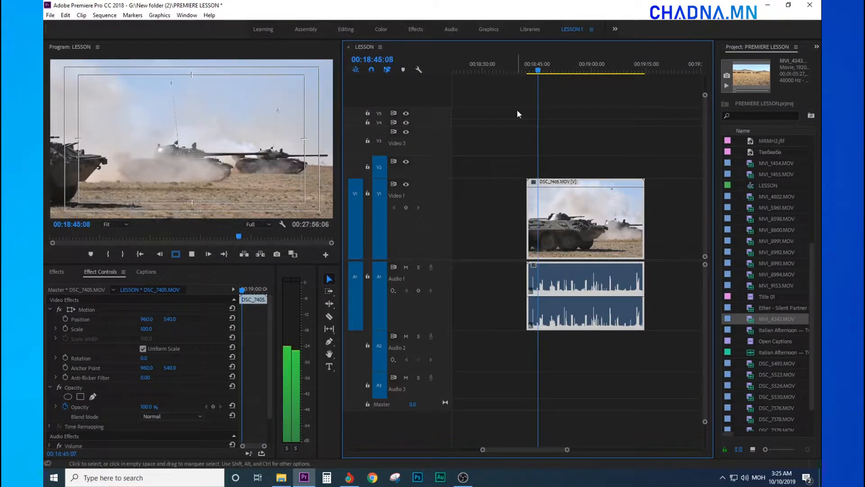
click(511, 110)
mouse_move(511, 106)
mouse_down()
mouse_move(604, 109)
mouse_move(546, 112)
mouse_up()
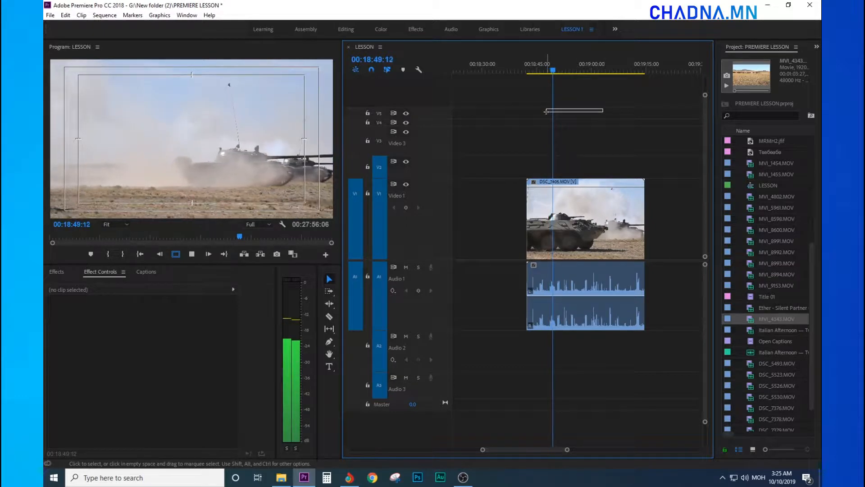
key(minus)
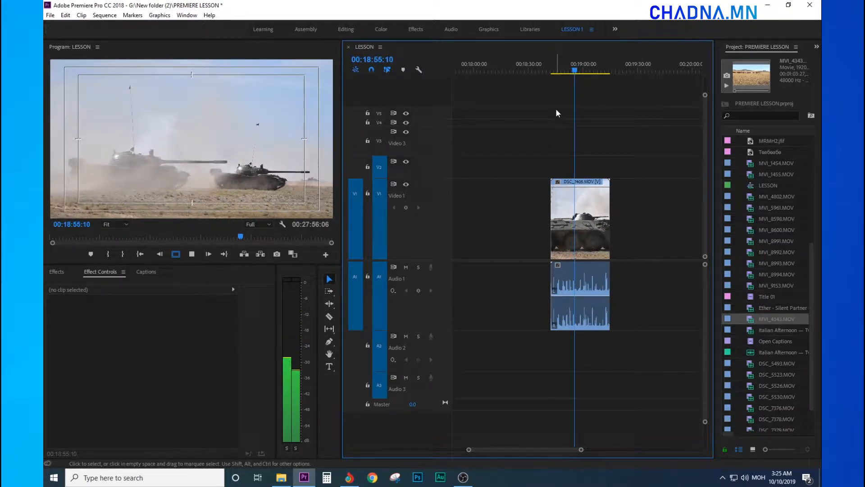
Set the speed of the separated DSC_7405.MOV tank clip to 50% in Clip Speed / Duration
key(space)
key(minus)
key(equal)
key(equal)
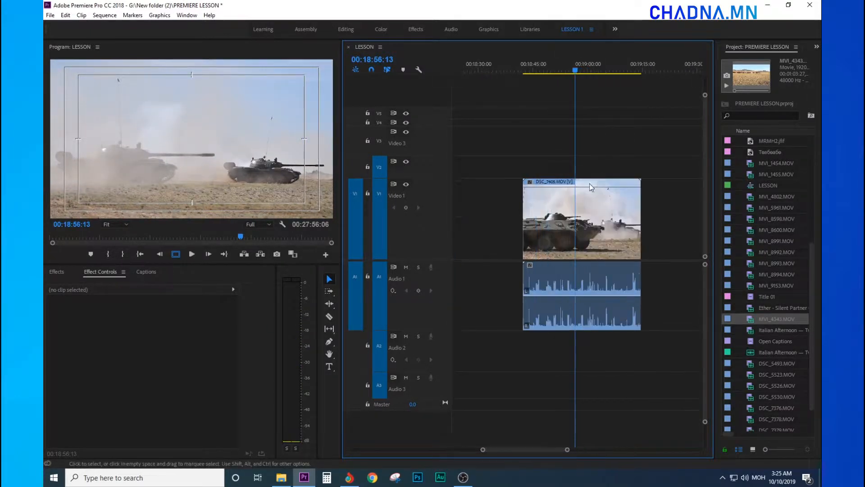
right_click(564, 221)
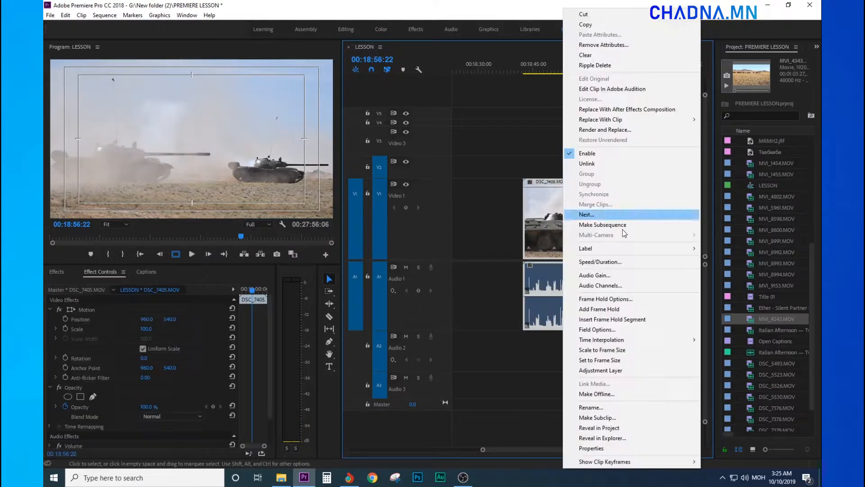
click(623, 275)
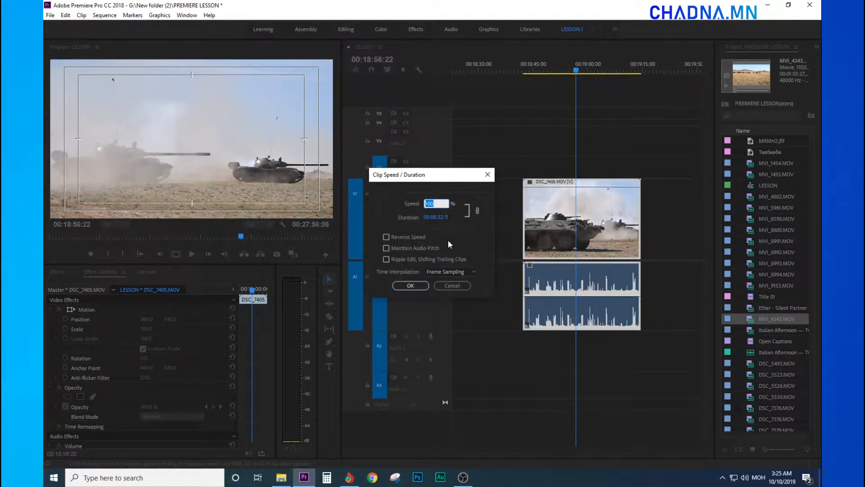
text(50)
key(Return)
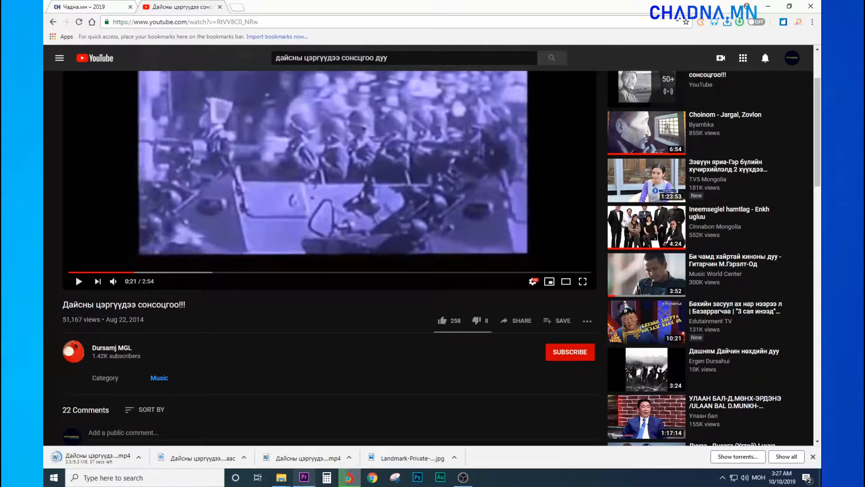
Switch back to Premiere Pro, select the clips beyond the slowed tank clip and place the playhead at about 00:19:02
click(302, 482)
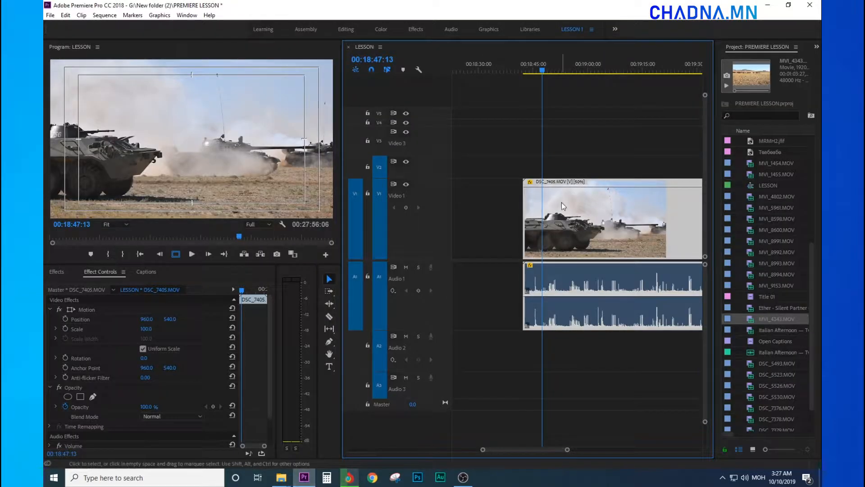
click(520, 108)
key(minus)
key(minus)
key(minus)
key(minus)
drag(540, 70, 546, 115)
key(equal)
key(minus)
key(minus)
drag(613, 149, 696, 238)
click(576, 70)
key(equal)
key(equal)
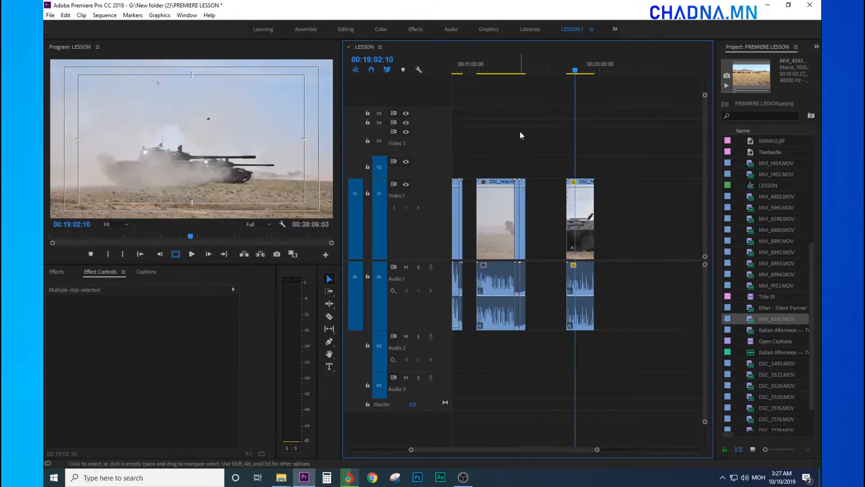
Play back the earlier clips from about 00:15:53 and move one of them further along Video 1
click(493, 71)
key(equal)
key(equal)
key(Down)
key(space)
key(minus)
drag(602, 226, 658, 235)
Locate another clip on Video 1 and move it further along the timeline toward the tank clip
key(minus)
key(minus)
click(553, 70)
key(equal)
click(571, 193)
key(equal)
drag(502, 246, 573, 239)
Bring the DSC_7378.MOV flag clip up against the end of the DSC_7405.MOV tank clip on Video 1
click(627, 70)
key(minus)
click(513, 72)
key(minus)
click(584, 72)
key(equal)
key(equal)
click(586, 221)
click(606, 64)
key(equal)
key(equal)
key(minus)
key(minus)
drag(667, 226, 634, 225)
Set the speed of the DSC_7378.MOV flag clip to 100% in Clip Speed / Duration
key(ctrl+r)
text(100)
key(Return)
right_click(616, 223)
click(632, 229)
right_click(611, 229)
click(643, 263)
text(100)
key(Return)
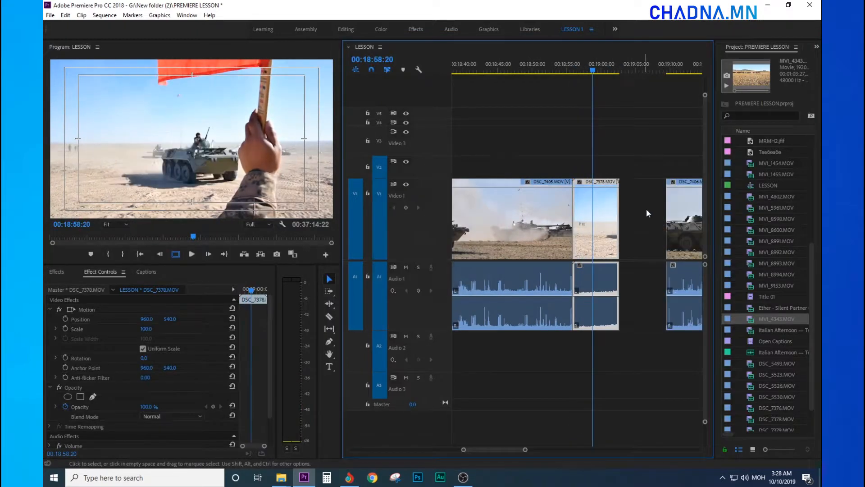
Close the gap after the flag clip by moving the DSC_7406.MOV clip against its end
right_click(608, 214)
click(640, 220)
click(649, 221)
drag(679, 226, 635, 225)
key(minus)
Select the neighbouring clips on Video 1 and shift them slightly further along the timeline
drag(603, 168, 582, 225)
drag(598, 225, 624, 225)
Look through the clips on Video 1 before and around the assembled tank and flag clips
click(510, 67)
key(minus)
key(minus)
key(minus)
key(minus)
click(561, 69)
key(equal)
key(equal)
key(equal)
key(equal)
key(equal)
key(equal)
key(minus)
key(minus)
key(minus)
key(minus)
click(518, 69)
click(572, 68)
key(equal)
key(equal)
key(equal)
key(equal)
key(equal)
click(635, 68)
key(minus)
key(equal)
Delete the surplus clip from Video 1 and reposition the playhead in the assembled clips
click(563, 220)
key(Delete)
click(551, 67)
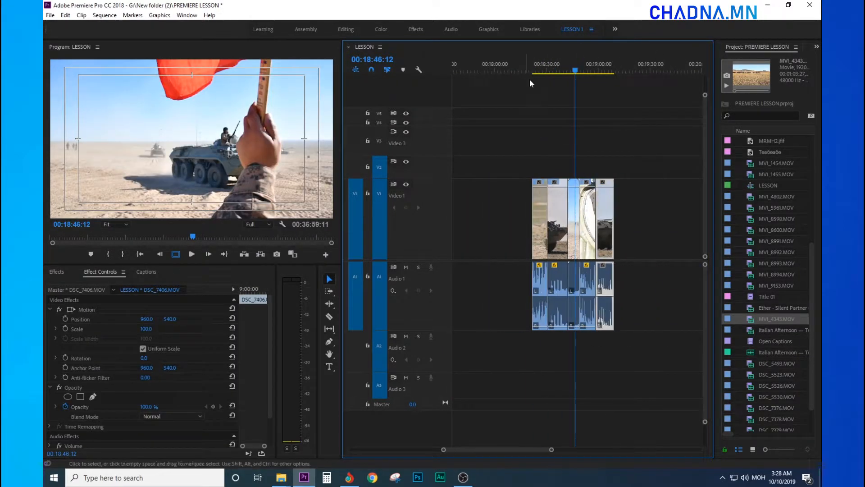
Check the browser, return to Premiere Pro and place the playhead over the DSC_5493.MOV clip at about 00:18:52
click(349, 477)
click(768, 6)
click(566, 128)
key(minus)
key(minus)
key(minus)
drag(573, 69, 601, 70)
key(equal)
key(equal)
key(equal)
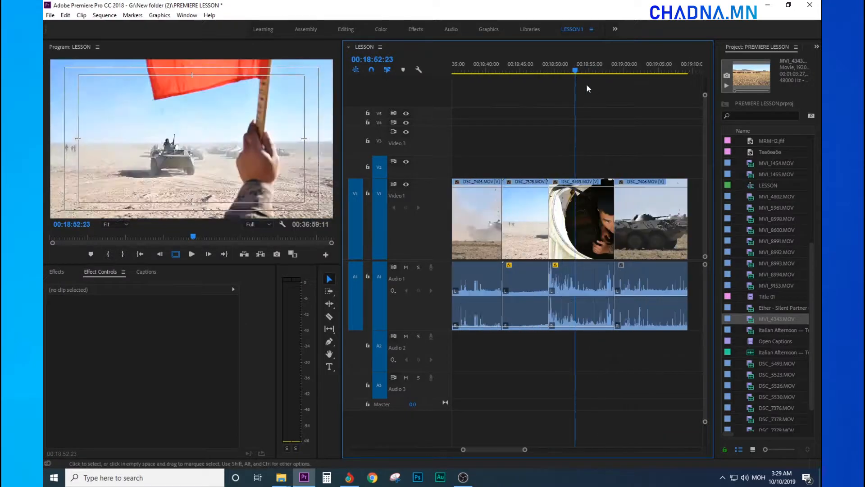
Bring the AAC song "Дайсны цэргүүдээ сонсцгоо -сүүлийн..." from the Downloads folder onto Audio 2 beneath the assembled clips
key(minus)
key(minus)
key(minus)
click(281, 477)
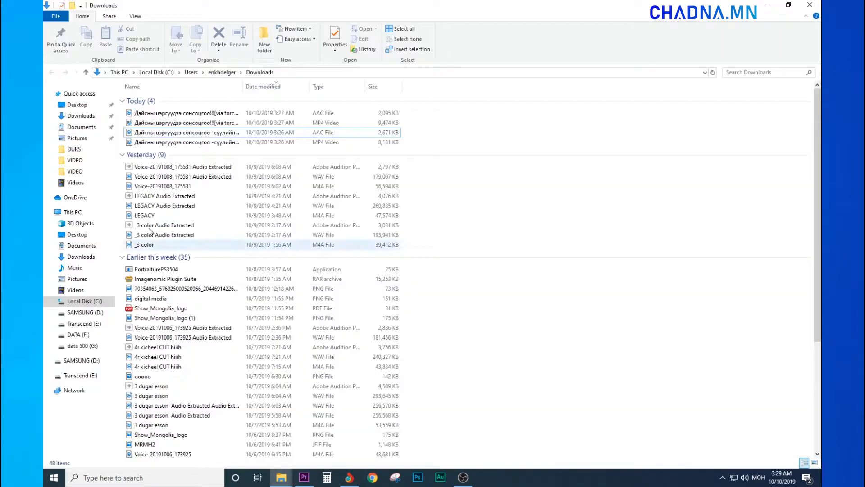
drag(153, 132, 543, 349)
Play the assembled clips with the song and adjust the placement of the opening clips on Video 1
key(equal)
click(523, 66)
key(equal)
key(equal)
key(space)
key(equal)
key(equal)
drag(500, 225, 629, 244)
drag(648, 264, 518, 265)
Play back the cut from DSC_5523.MOV, shorten the DSC_7405.MOV clip and ripple delete the gap behind it
key(minus)
click(556, 68)
key(space)
key(equal)
key(equal)
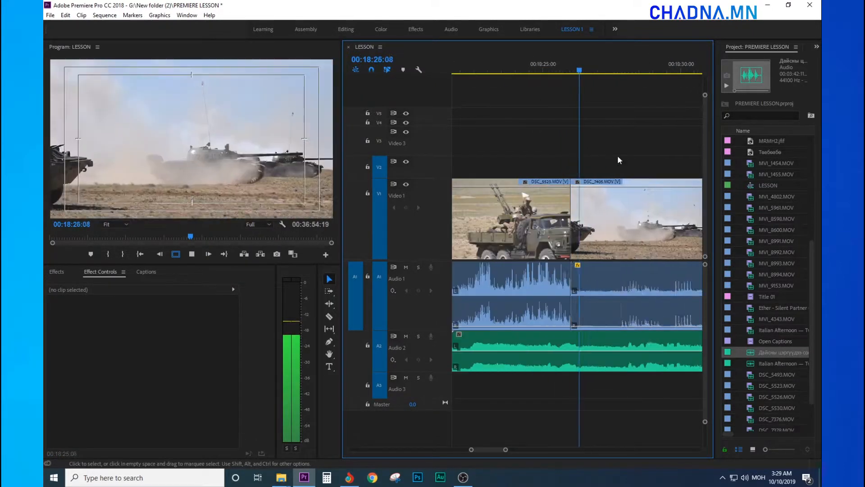
drag(617, 216, 590, 216)
key(minus)
right_click(650, 214)
click(674, 212)
click(589, 273)
Delete the first song from Audio 2
key(minus)
click(568, 350)
key(Delete)
Bring the AAC song "Дайсны цэргүүдээ сонсоцгоо!!!" from the Downloads folder onto Audio 2 beneath the assembled clips
click(281, 477)
click(333, 430)
click(281, 477)
click(229, 430)
drag(170, 114, 548, 350)
Listen to the new song from its start and shift it earlier on Audio 2
click(547, 69)
key(space)
key(equal)
key(equal)
key(equal)
key(equal)
drag(682, 355, 568, 353)
Shift the song further back and trim about 00:00:11:24 off its start to align it with the first video clip
click(548, 68)
key(space)
key(minus)
key(minus)
drag(629, 356, 583, 356)
click(562, 71)
drag(486, 352, 567, 351)
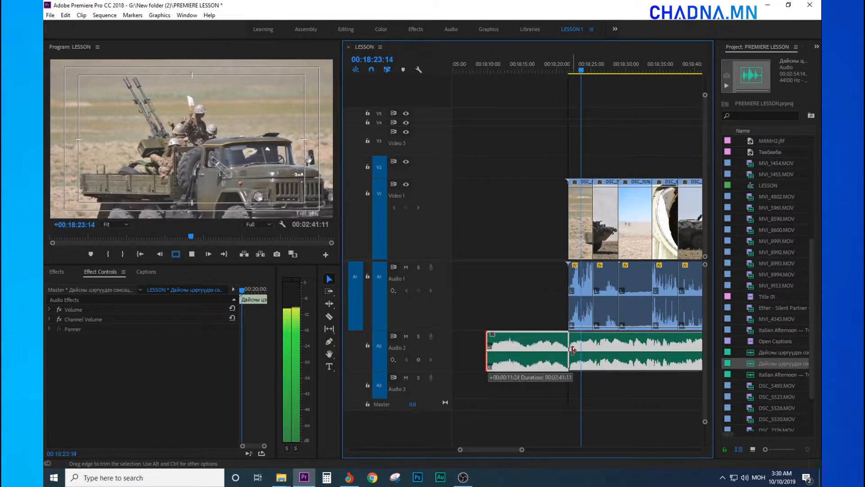
Play back the assembled military clips with the trimmed song
click(545, 114)
key(equal)
key(minus)
key(minus)
key(minus)
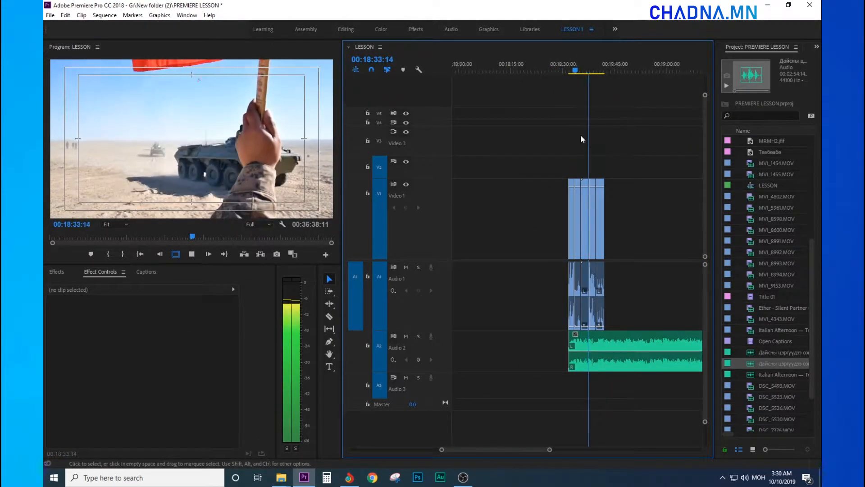
Play back the assembled military clips and the MVI_4343 horse clip further along the timeline
key(equal)
key(equal)
key(equal)
key(minus)
key(space)
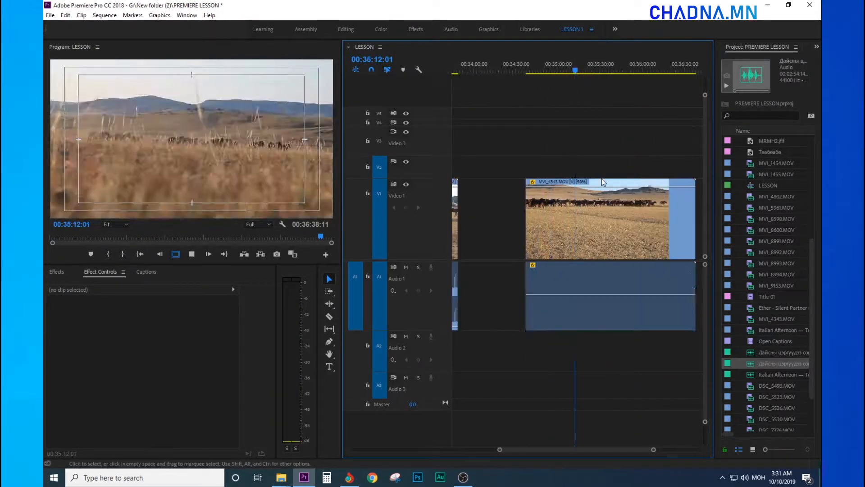
Ripple delete the gap between the last military clip and the MVI_4343 horse clip on Video 1
right_click(586, 212)
drag(655, 245, 569, 242)
click(546, 67)
key(equal)
key(equal)
click(558, 228)
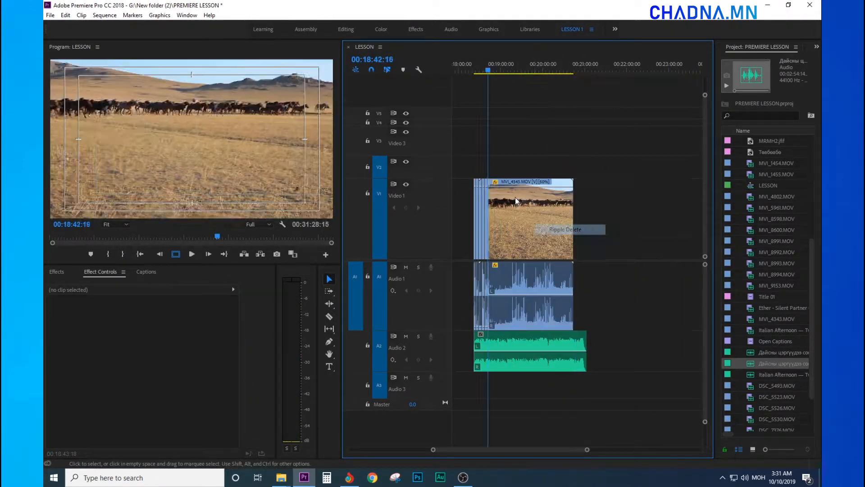
Trim the start of the MVI_4343 horse clip, keep it against the last military clip, and play the result
key(equal)
key(equal)
key(equal)
drag(515, 67, 567, 67)
drag(515, 225, 565, 225)
key(space)
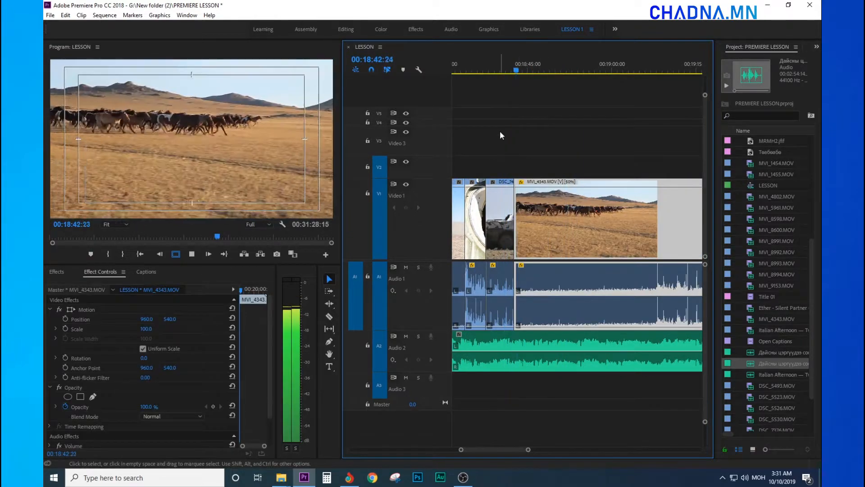
Cut the MVI_4343 horse clip at 00:18:50:00 and delete the part after the cut
key(equal)
key(equal)
key(space)
key(ctrl+k)
click(649, 242)
key(Delete)
key(minus)
key(equal)
key(equal)
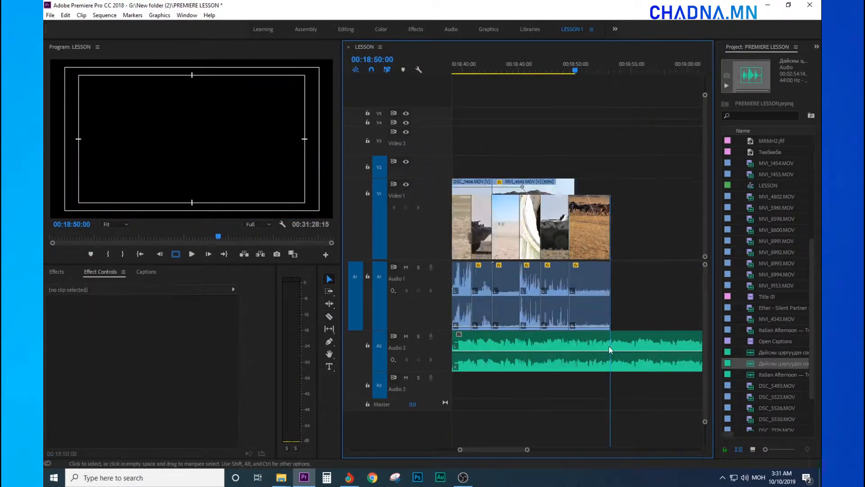
Delete the remainder of the song on Audio 2 beyond the end of the horse clip at 00:18:50:00
click(607, 345)
key(Delete)
key(minus)
key(minus)
key(minus)
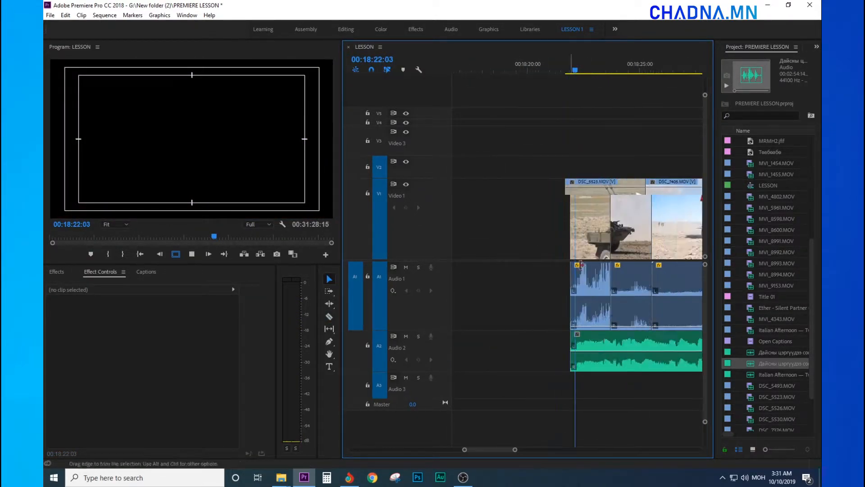
Set the speed of the first military clip, DSC_5523, to 50%
right_click(609, 216)
click(635, 263)
text(50)
click(407, 284)
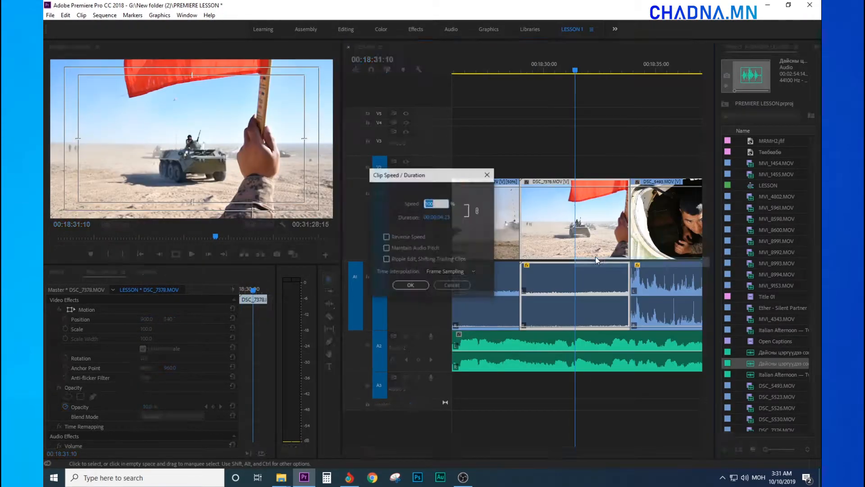
Set the speed of the red-flag clip DSC_7378 to 50%
text(50)
click(406, 284)
click(599, 223)
right_click(584, 216)
click(624, 274)
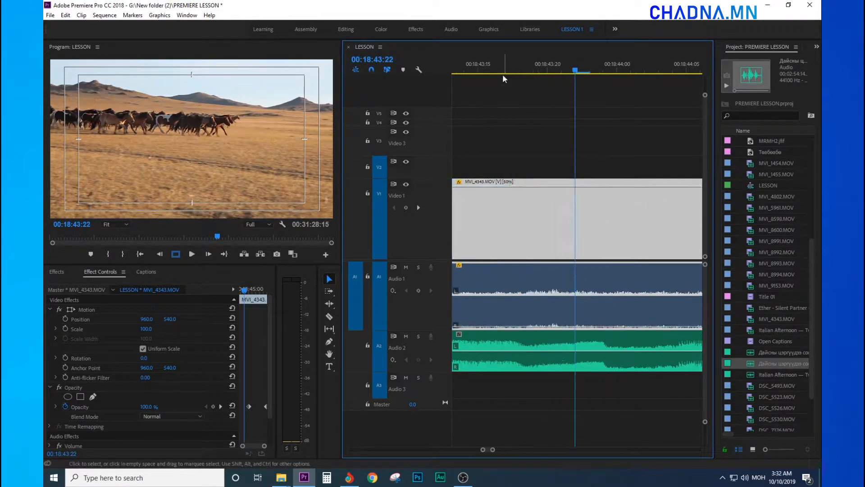
Play back the slowed military clips with the song from the first clip
click(500, 70)
key(minus)
key(minus)
click(536, 70)
key(space)
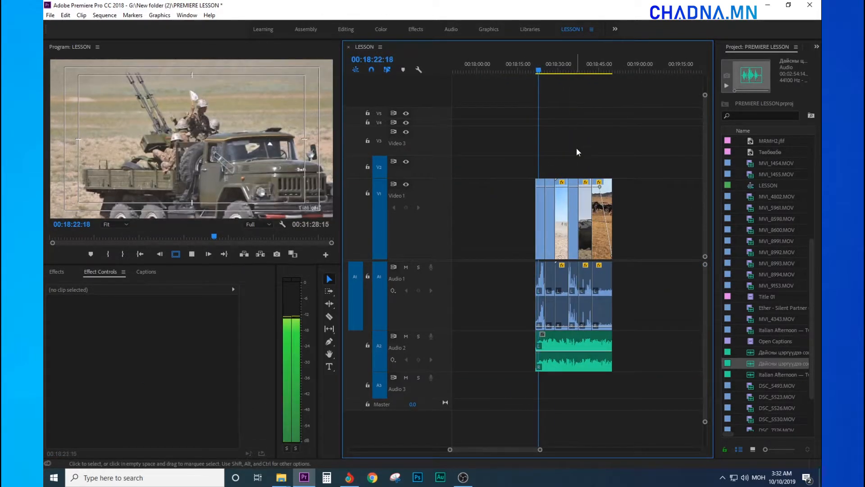
key(equal)
drag(560, 97, 634, 99)
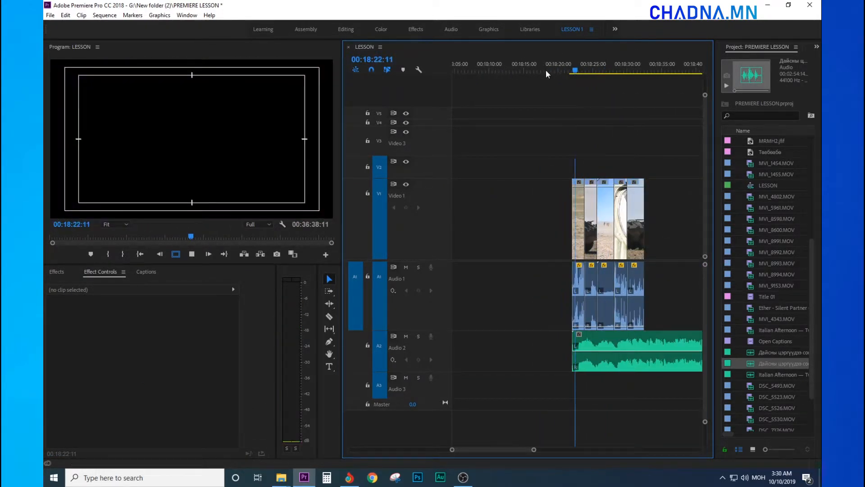
Shift the song earlier on Audio 2 and play it briefly to check its timing against the first clip
key(equal)
key(space)
drag(546, 349, 570, 349)
drag(602, 349, 484, 348)
key(space)
key(space)
drag(587, 349, 570, 342)
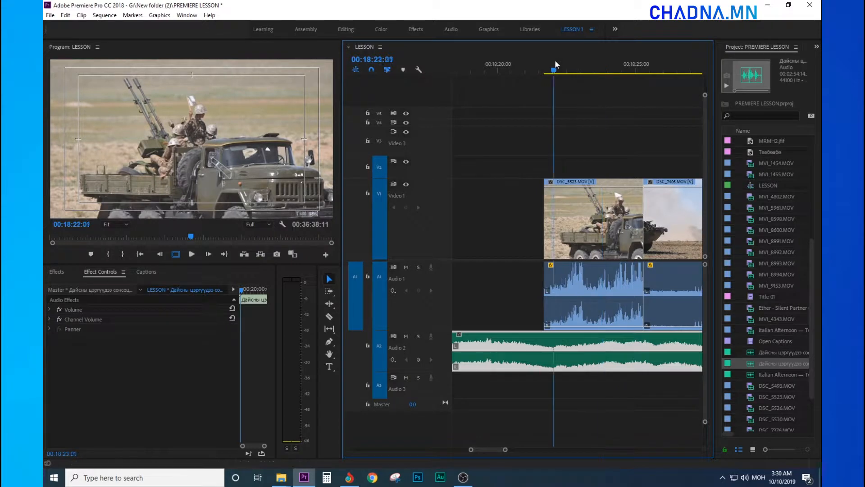
Move the song further back on Audio 2 and listen to it from the first video clip
key(space)
key(minus)
key(minus)
key(minus)
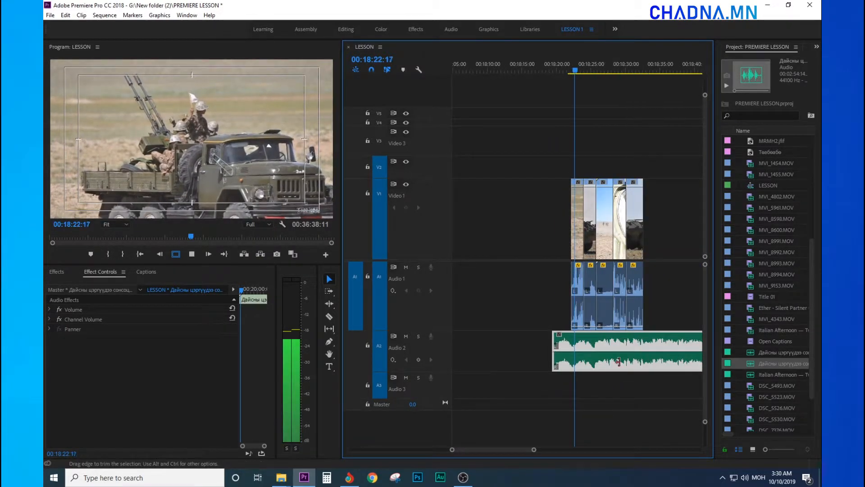
drag(616, 350, 570, 350)
key(space)
click(564, 70)
key(space)
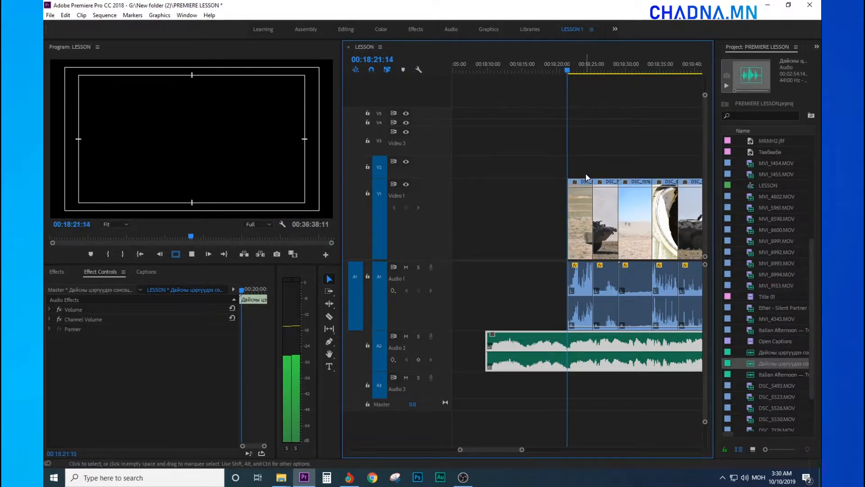
Trim the start of the song on Audio 2 to align with the first video clip
drag(489, 345, 570, 344)
key(minus)
click(545, 114)
key(equal)
key(equal)
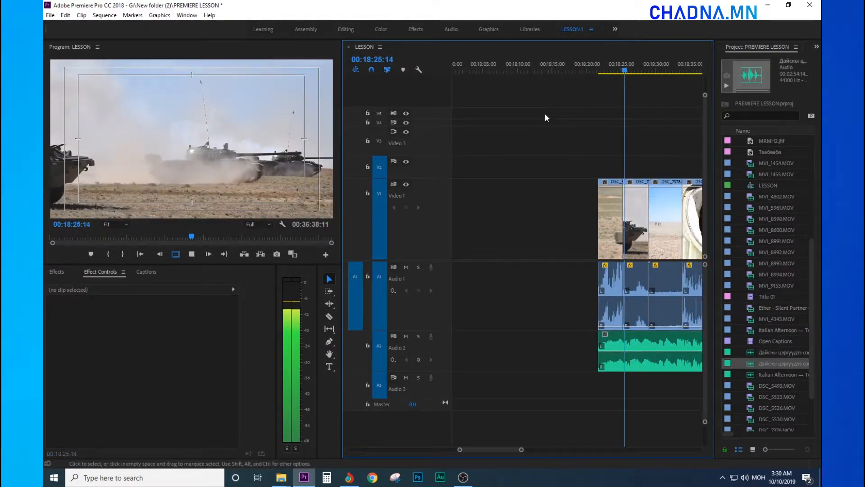
Play back all the military clips with the trimmed song through to the end of DSC_7406
key(minus)
drag(547, 94, 611, 104)
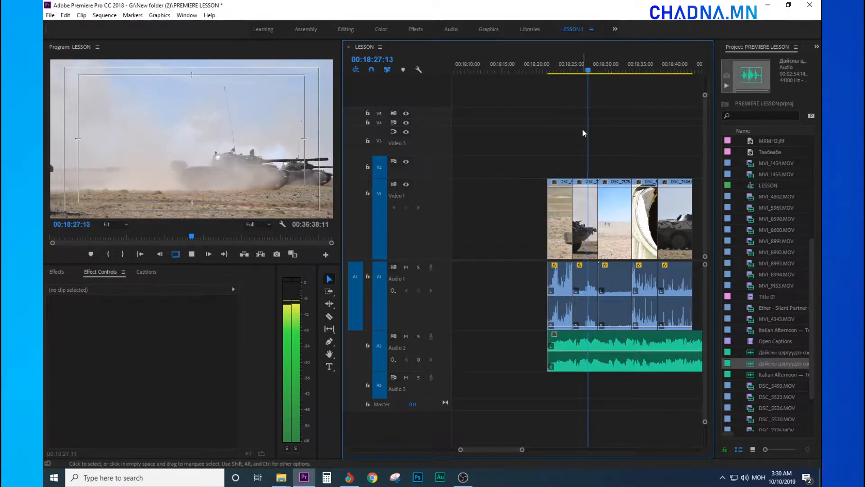
key(minus)
key(minus)
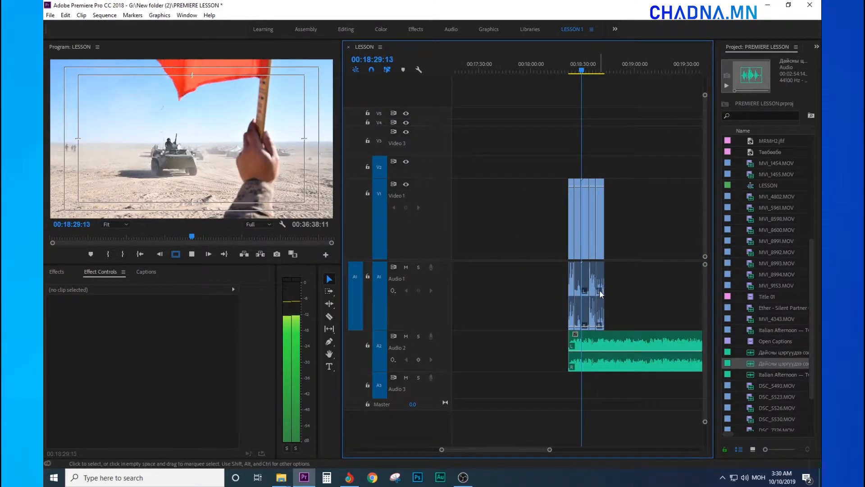
drag(567, 108, 593, 157)
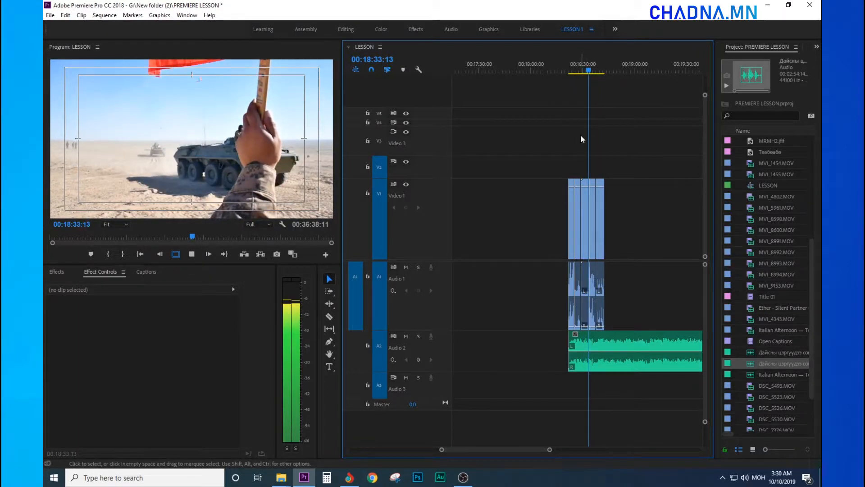
key(equal)
key(equal)
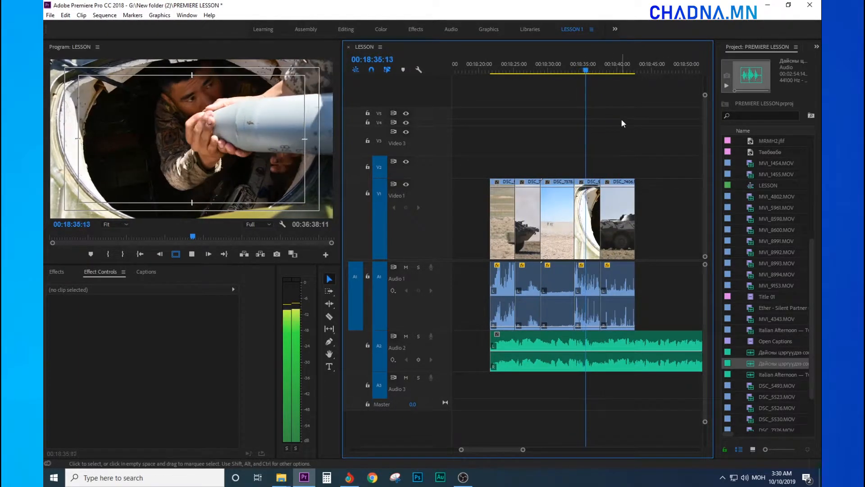
key(equal)
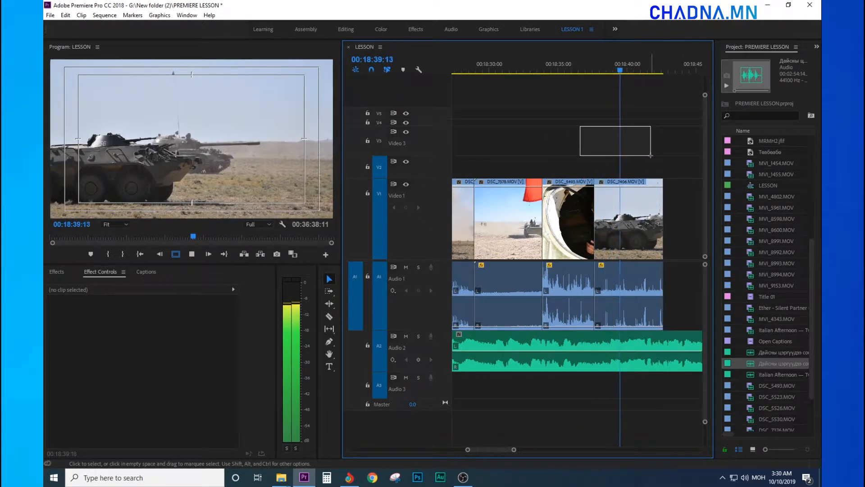
key(minus)
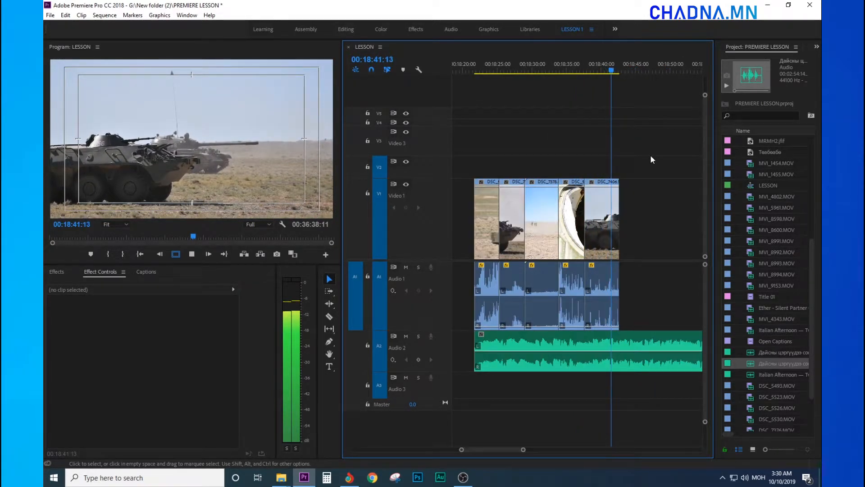
key(space)
key(minus)
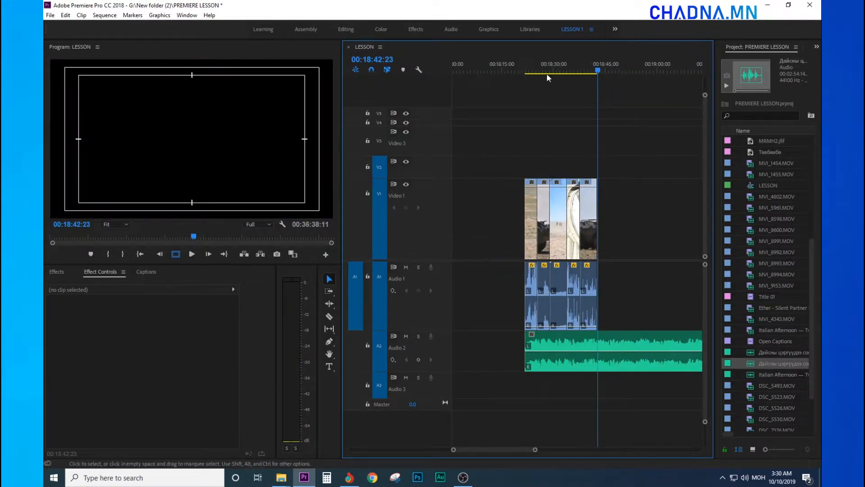
key(equal)
key(minus)
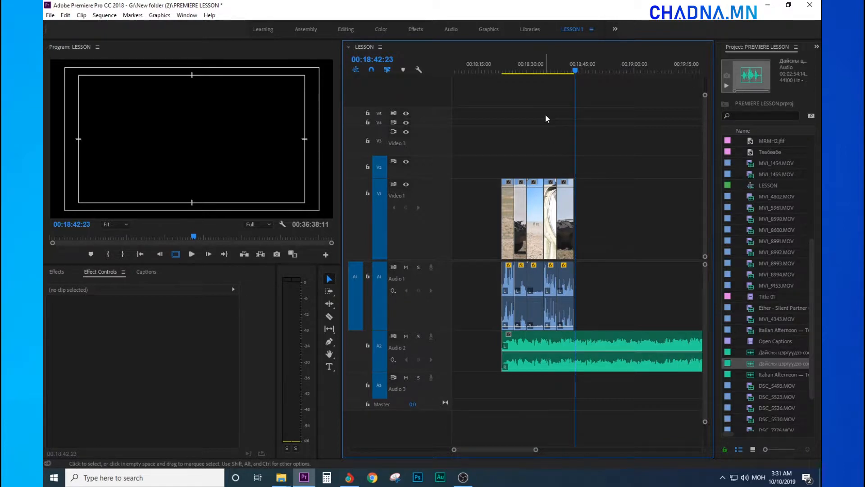
Ripple delete the gap before the MVI_4343 horse clip and play the joined section
click(547, 228)
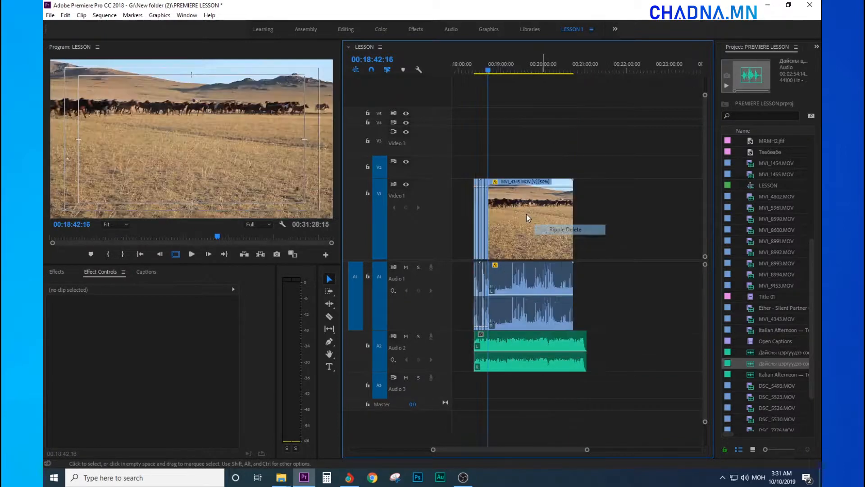
key(space)
key(equal)
key(equal)
key(equal)
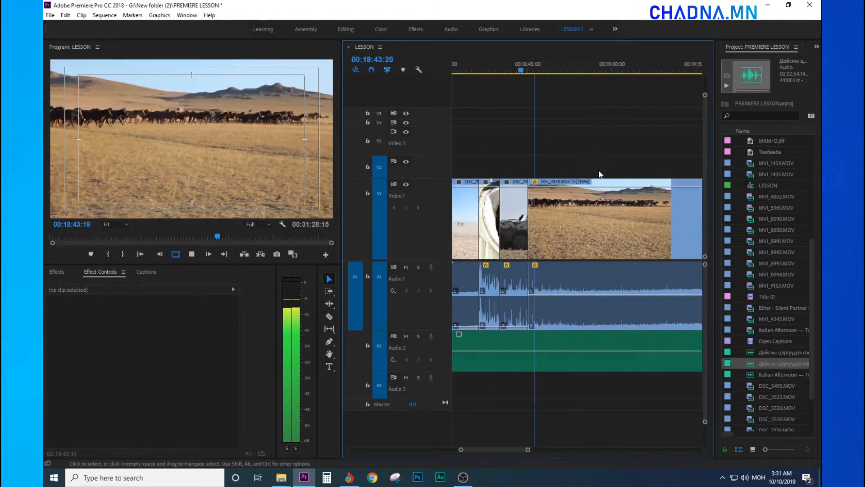
Trim the opening of the MVI_4343 horse clip up to the playhead and play the transition from the last military clip
click(569, 74)
drag(523, 219, 538, 227)
click(505, 71)
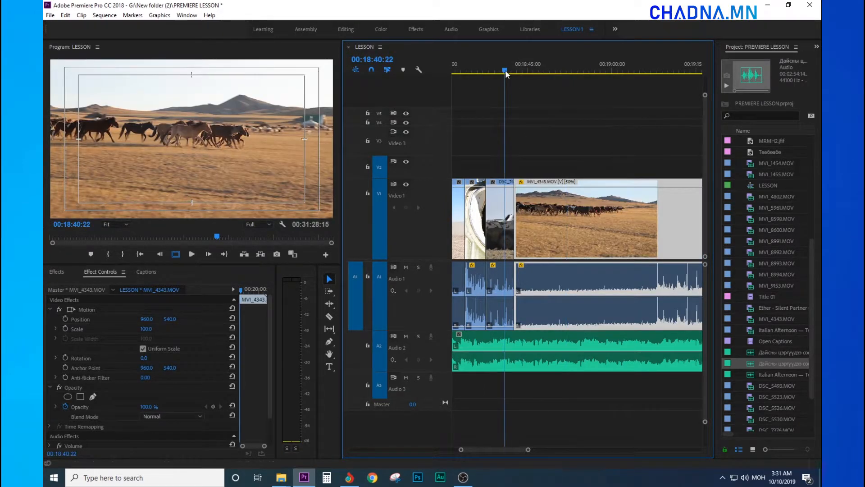
key(space)
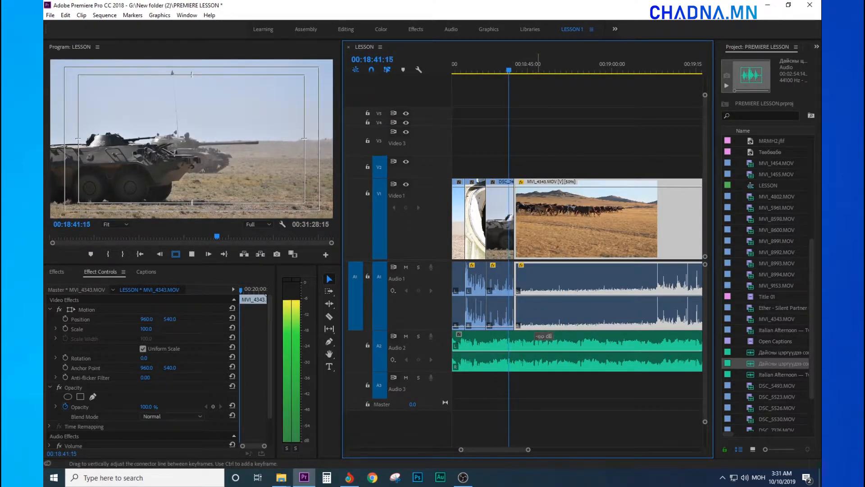
Add two opacity keyframes near the end of the MVI_4343 horse clip
key(=)
drag(621, 160, 647, 243)
ctrl+click(593, 186)
ctrl+click(599, 186)
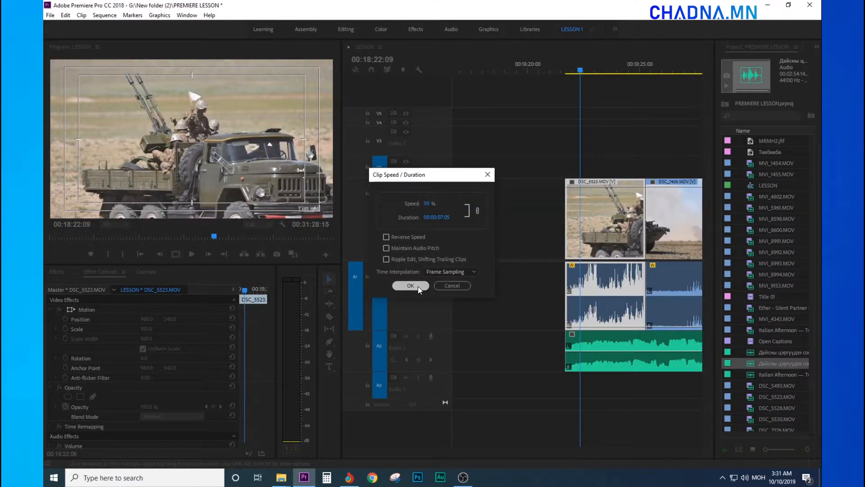
Set the speed of the first two military clips, DSC_5523 and DSC_7405, to 50%
click(410, 285)
click(657, 59)
key(minus)
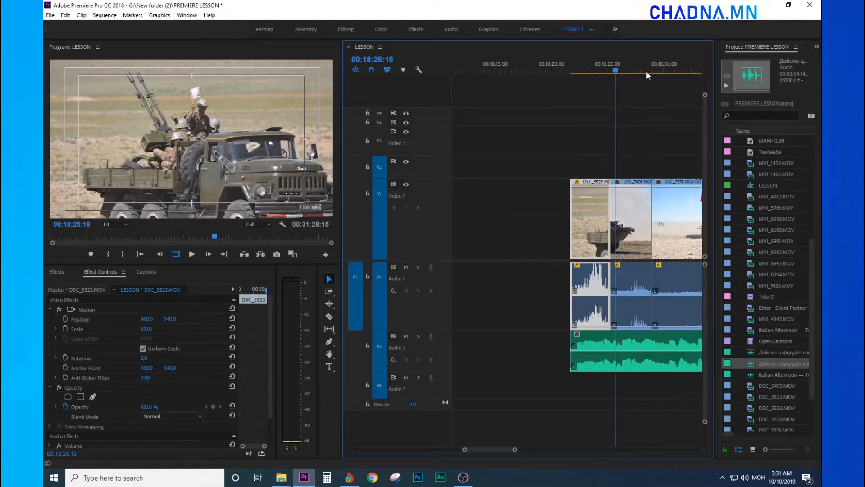
key(equal)
right_click(575, 223)
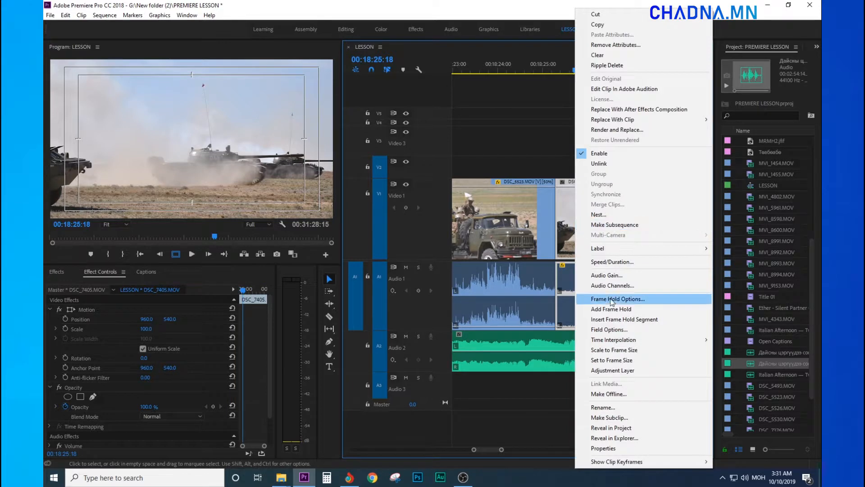
click(607, 261)
text(50)
key(Return)
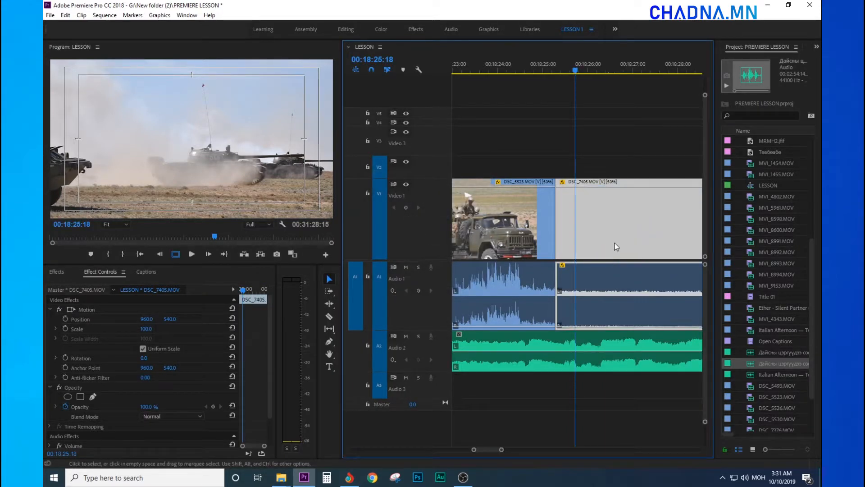
Set the speed of the third military clip, DSC_7378, to 50%
key(minus)
key(minus)
click(639, 68)
key(equal)
right_click(573, 208)
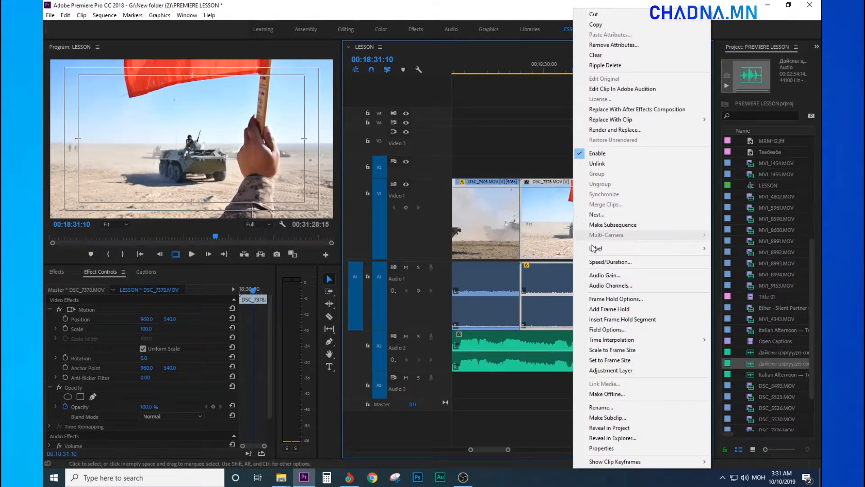
click(595, 258)
text(50)
key(Return)
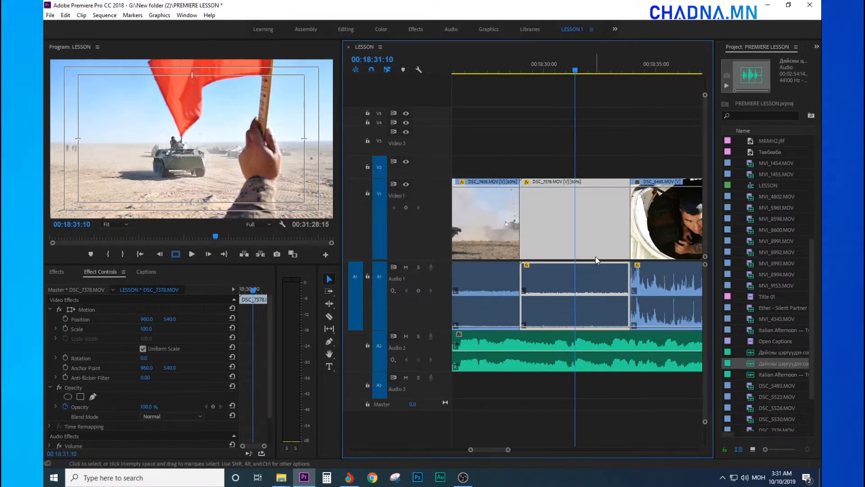
Set the speed of the fourth military clip, DSC_5493, to 50%
click(664, 71)
key(minus)
key(equal)
right_click(600, 224)
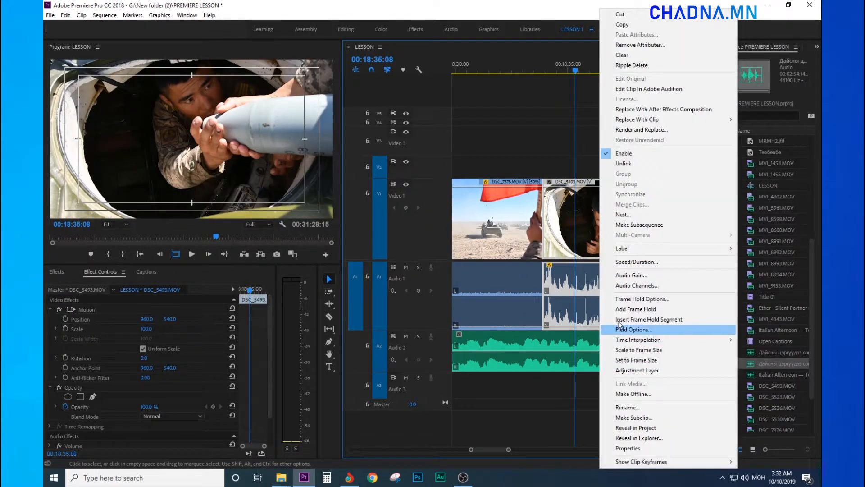
click(639, 263)
text(50)
key(Return)
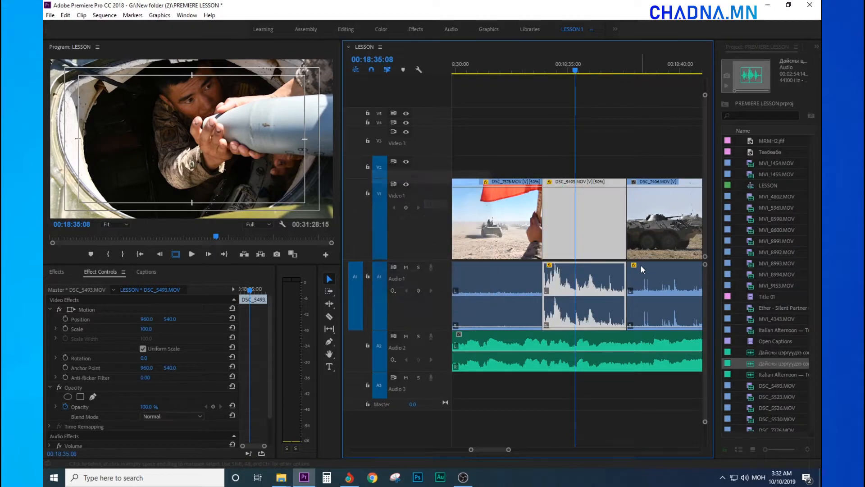
Set the speed of the fifth military clip, DSC_7406, to 50%
key(minus)
click(621, 90)
click(624, 71)
key(equal)
right_click(582, 195)
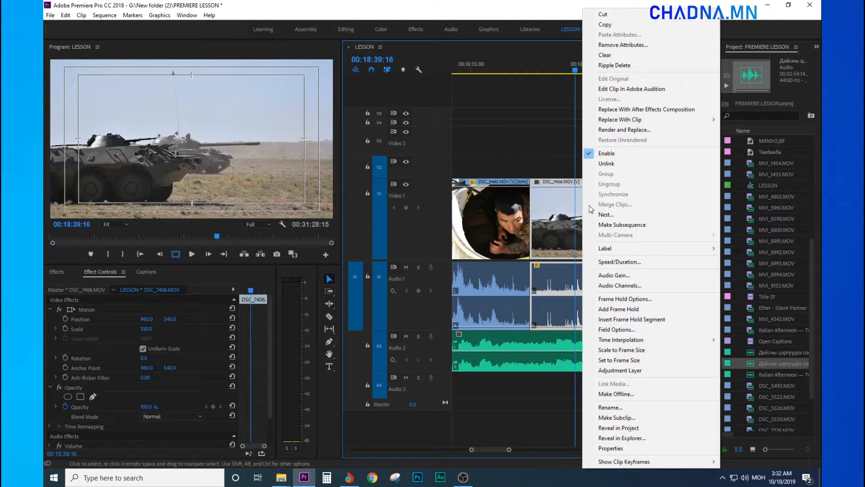
click(623, 264)
text(50)
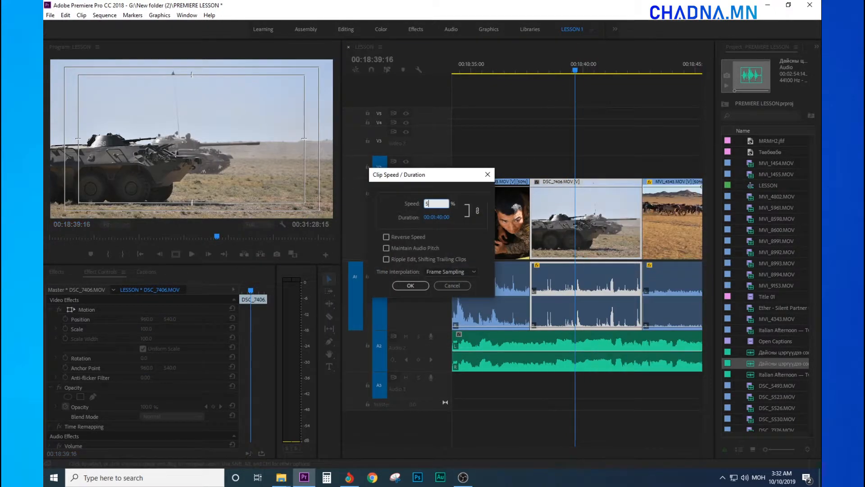
key(Return)
key(minus)
click(632, 62)
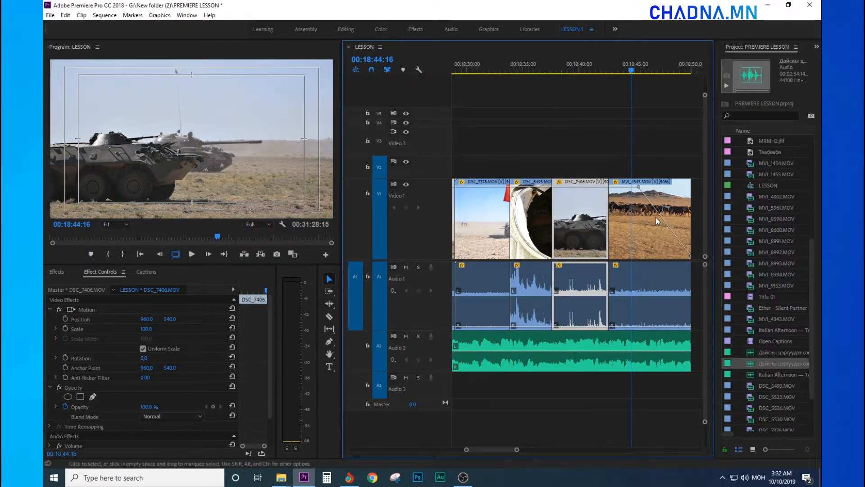
key(minus)
key(minus)
key(equal)
key(equal)
key(equal)
key(equal)
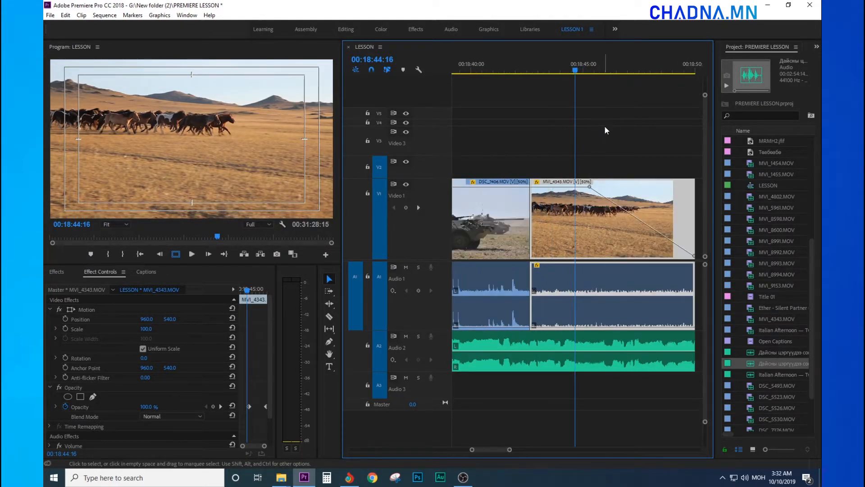
key(minus)
key(minus)
key(minus)
key(minus)
key(equal)
key(equal)
key(equal)
key(equal)
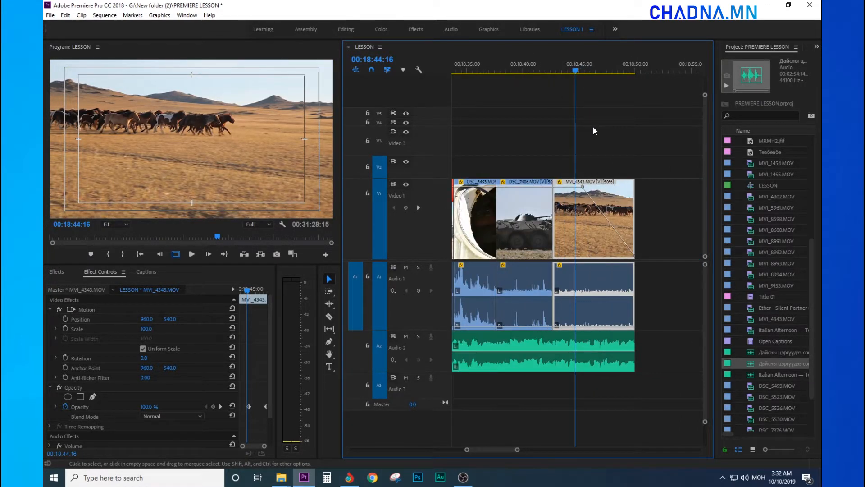
key(equal)
key(minus)
Examine the beginning of the MVI_4343 horse clip and the slowed DSC_5493 clip in the sequence
click(539, 72)
key(equal)
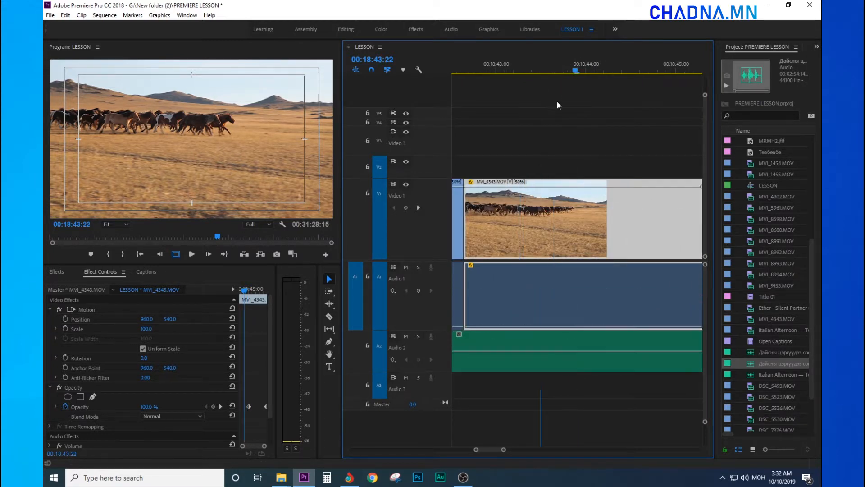
click(508, 98)
key(minus)
drag(511, 68, 493, 88)
key(equal)
key(minus)
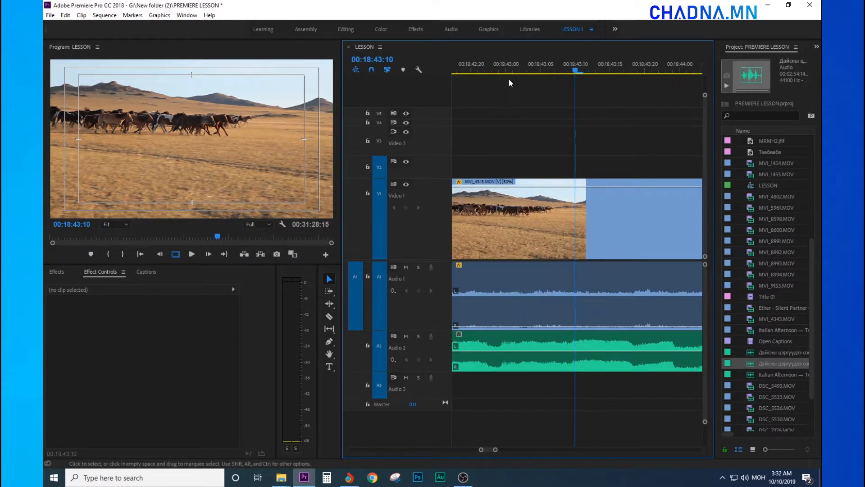
click(492, 68)
key(minus)
click(498, 64)
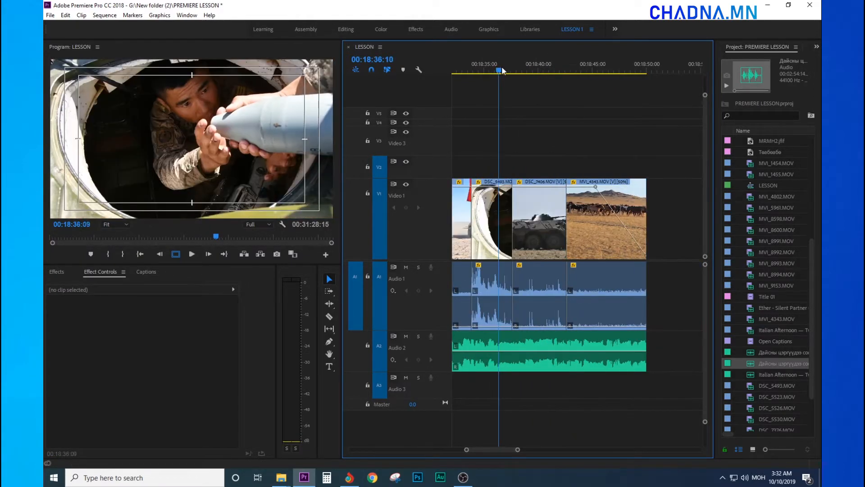
key(equal)
key(minus)
key(minus)
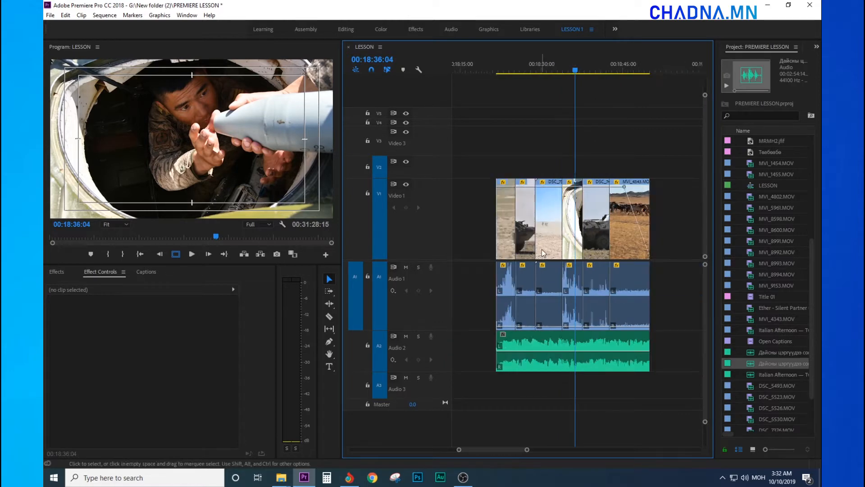
Play the edited sequence from the first military clip through the horse clip's closing fade to review the slow motion
drag(533, 69, 537, 69)
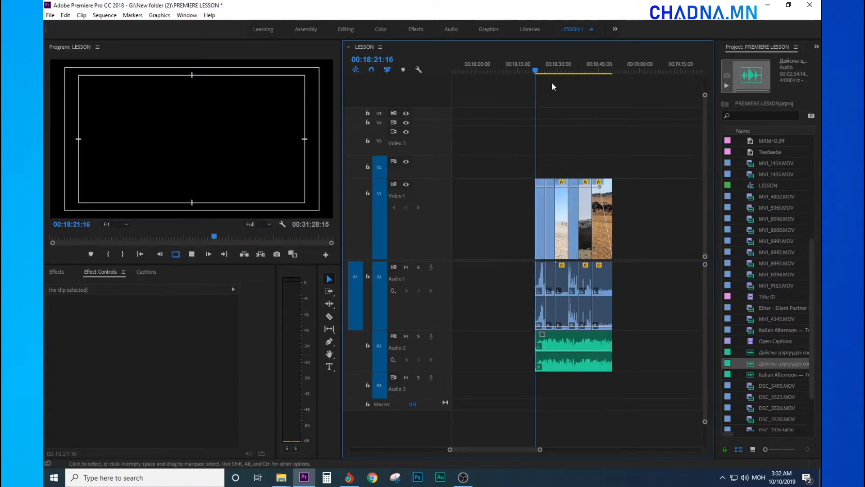
key(equal)
key(space)
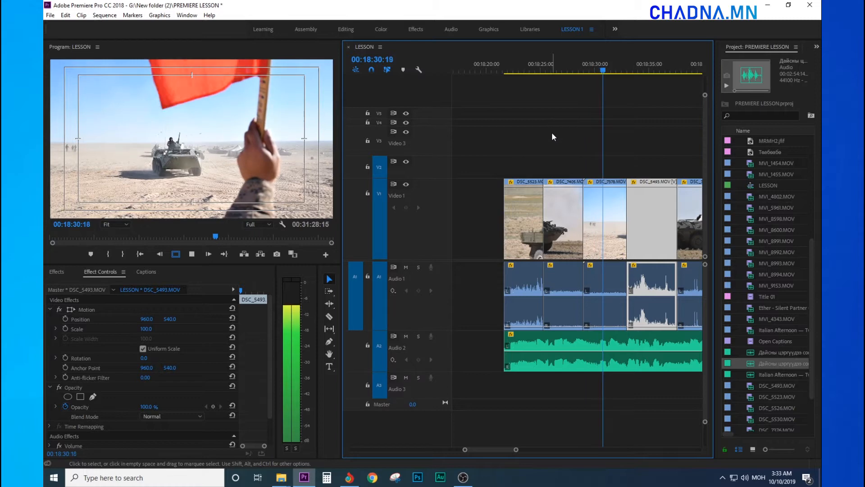
key(minus)
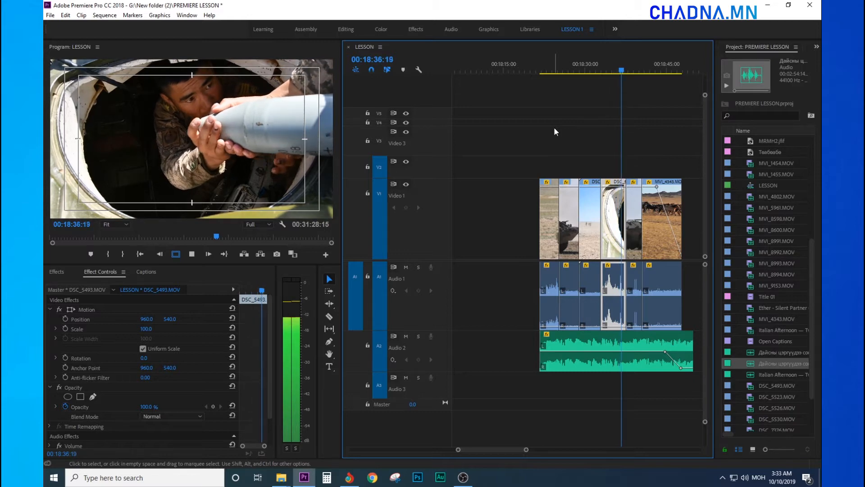
key(minus)
drag(567, 128, 626, 140)
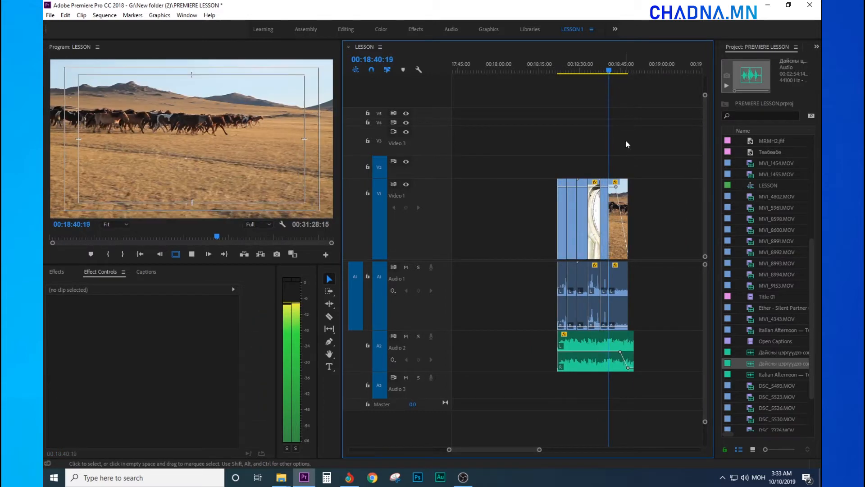
key(minus)
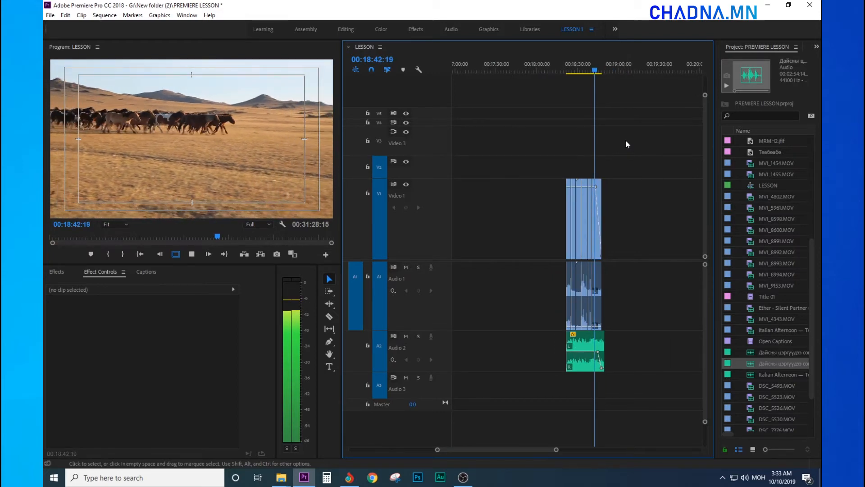
key(equal)
key(equal)
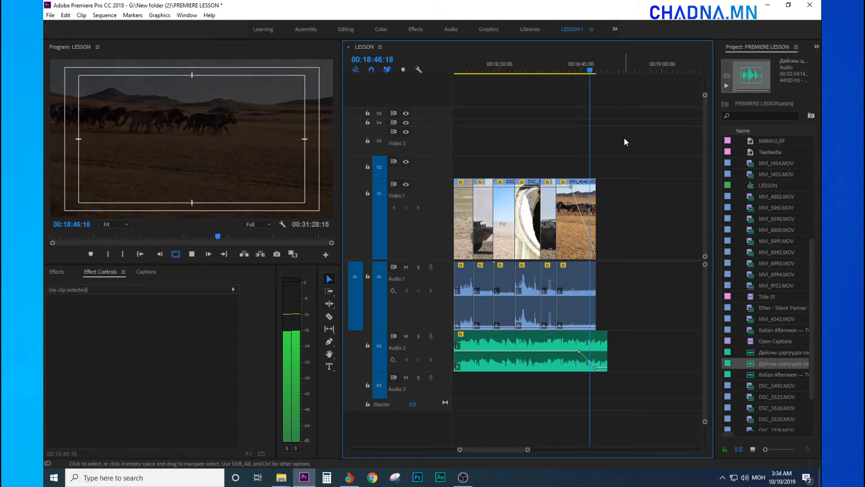
key(minus)
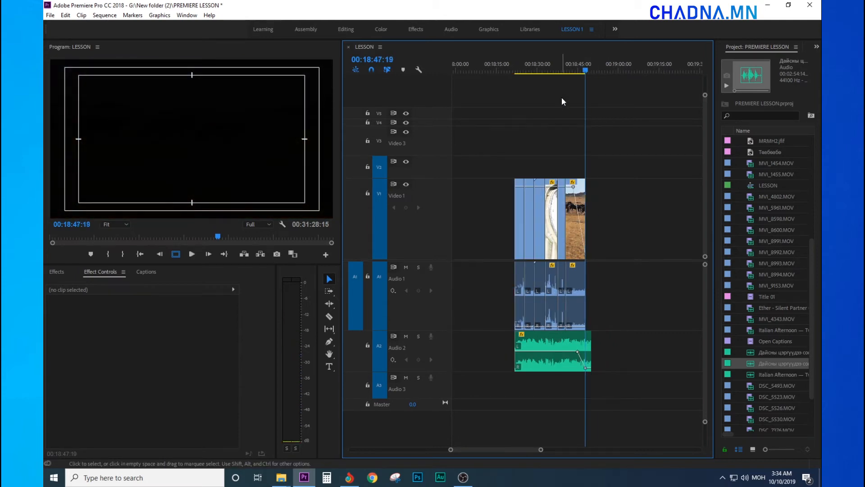